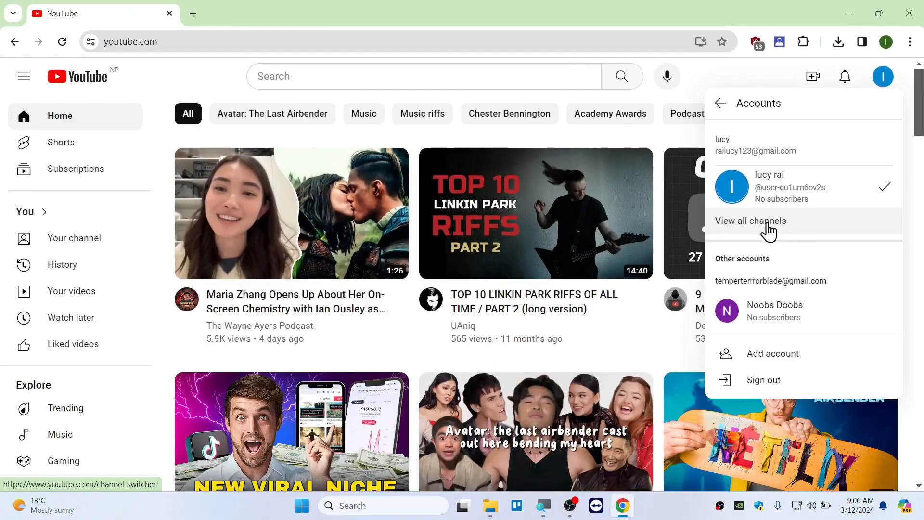
# Create a new channel named techoid2 from the list of all channels, accepting the new Google Account acknowledgement
pyautogui.click(771, 224)
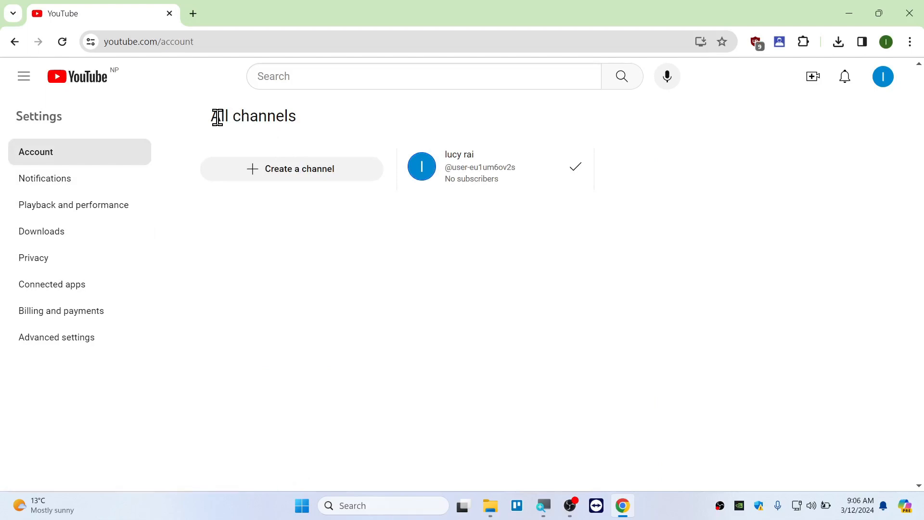
pyautogui.moveTo(219, 116); pyautogui.dragTo(337, 125)
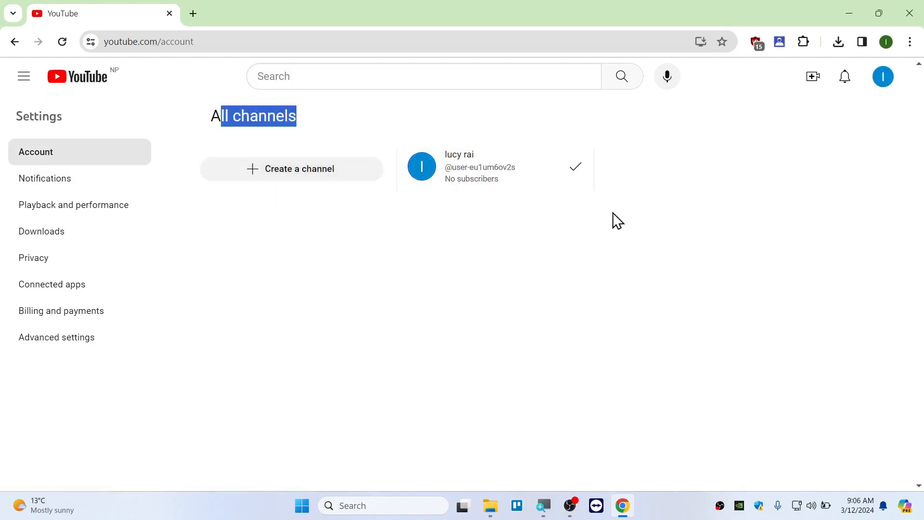
pyautogui.click(282, 173)
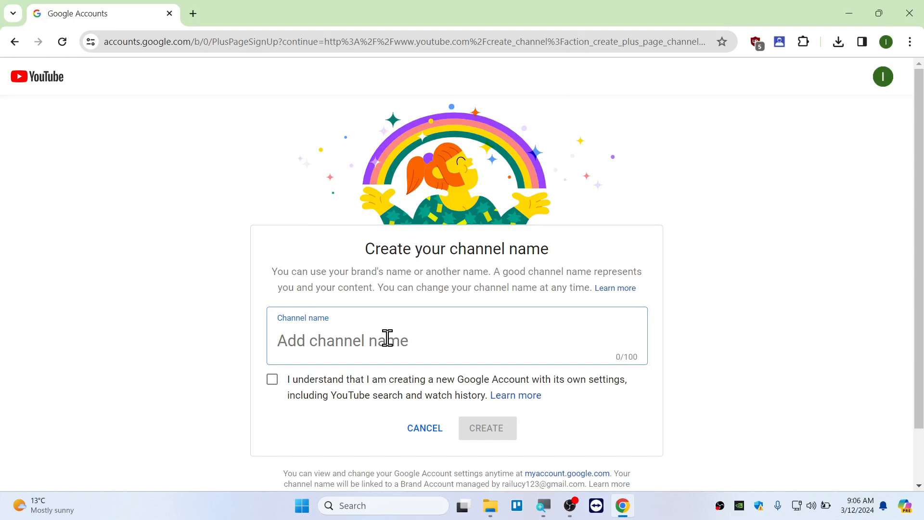
pyautogui.write('techoid2')
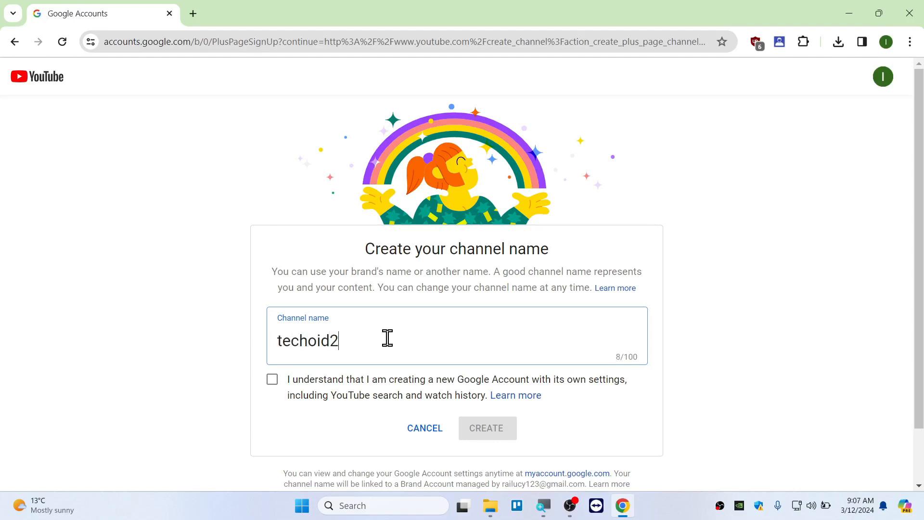
pyautogui.click(299, 389)
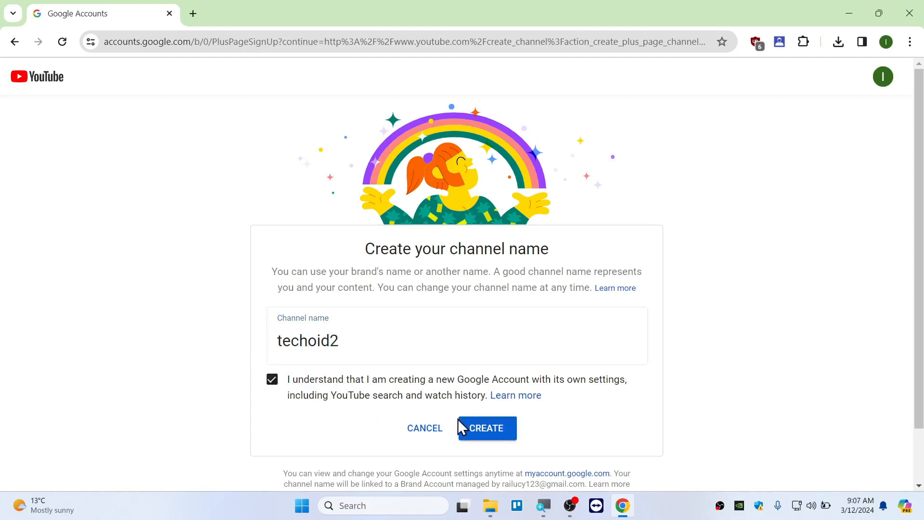
pyautogui.click(487, 436)
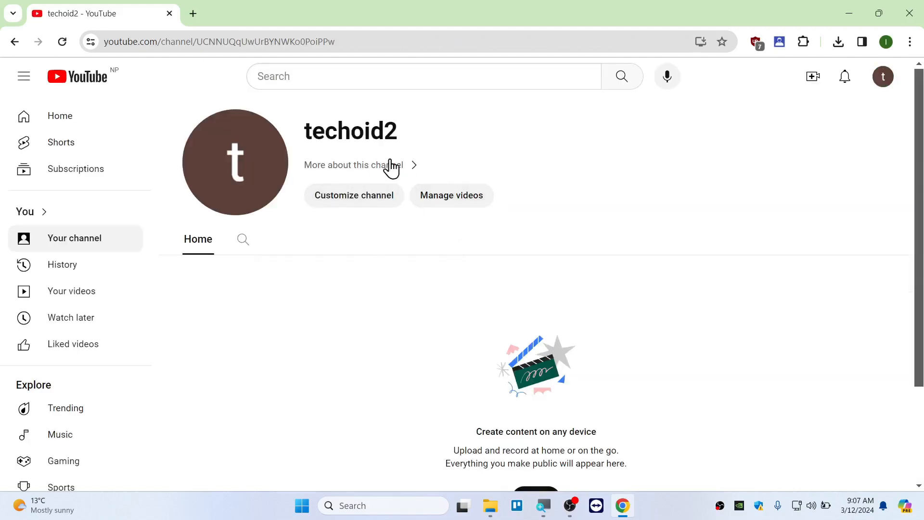
# Go from the new channel's page to YouTube Studio through content creation, and dismiss the upload and welcome dialogs
pyautogui.scroll(-3, 440, 310)
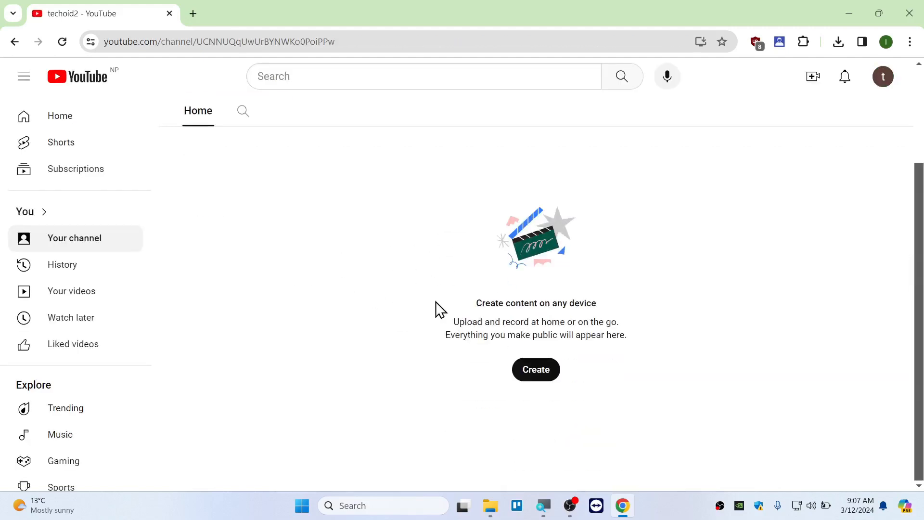
pyautogui.moveTo(471, 322); pyautogui.dragTo(590, 324)
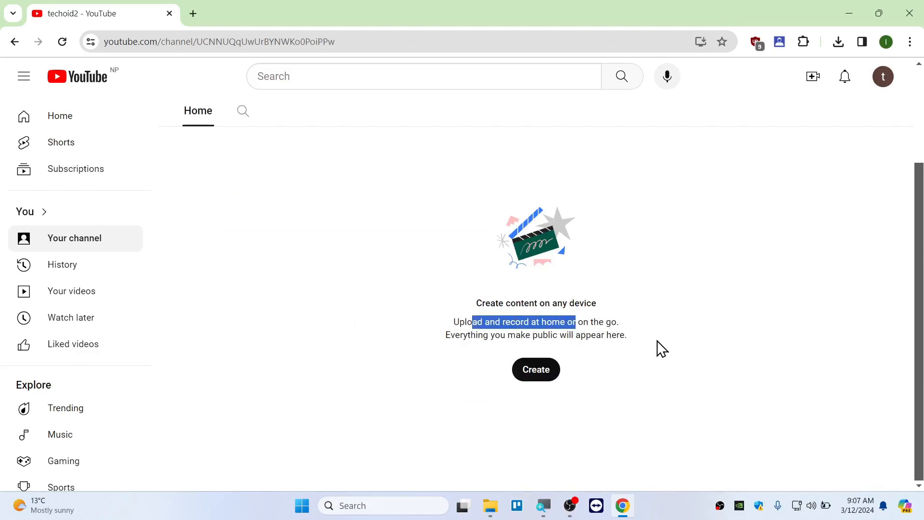
pyautogui.click(541, 372)
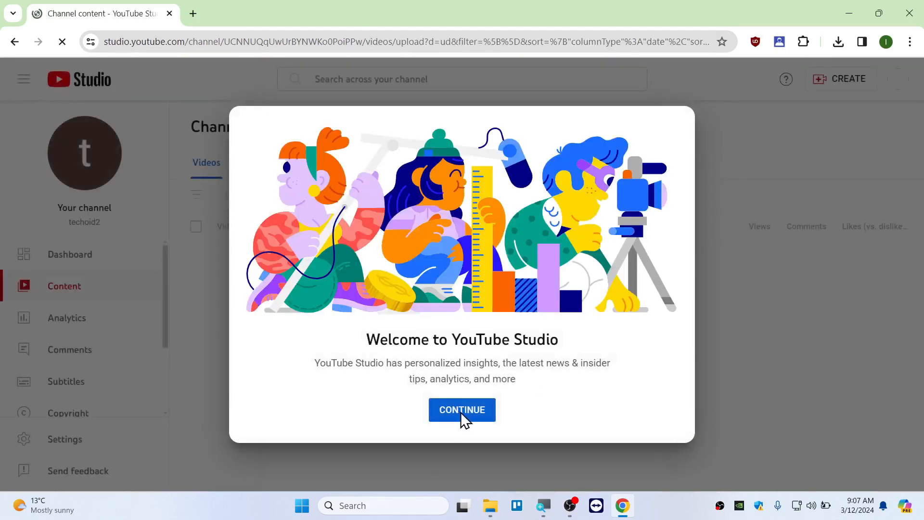
pyautogui.click(462, 412)
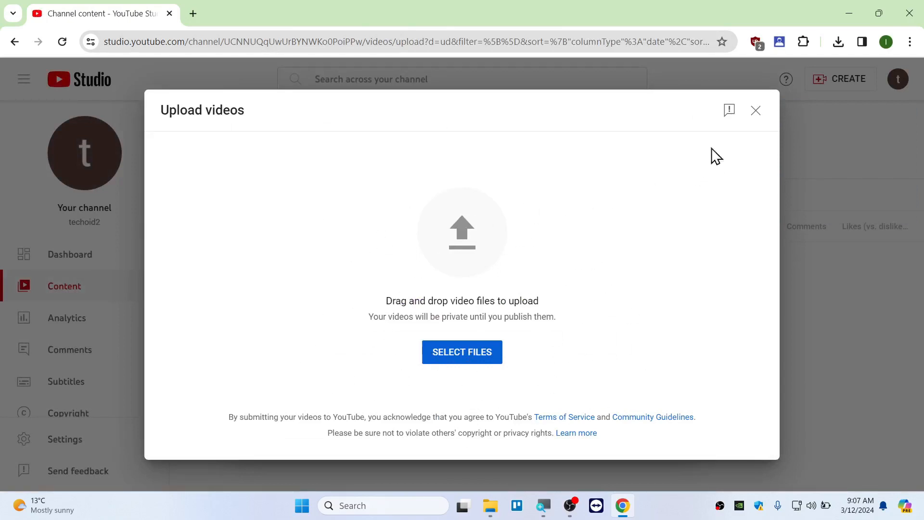
pyautogui.click(756, 112)
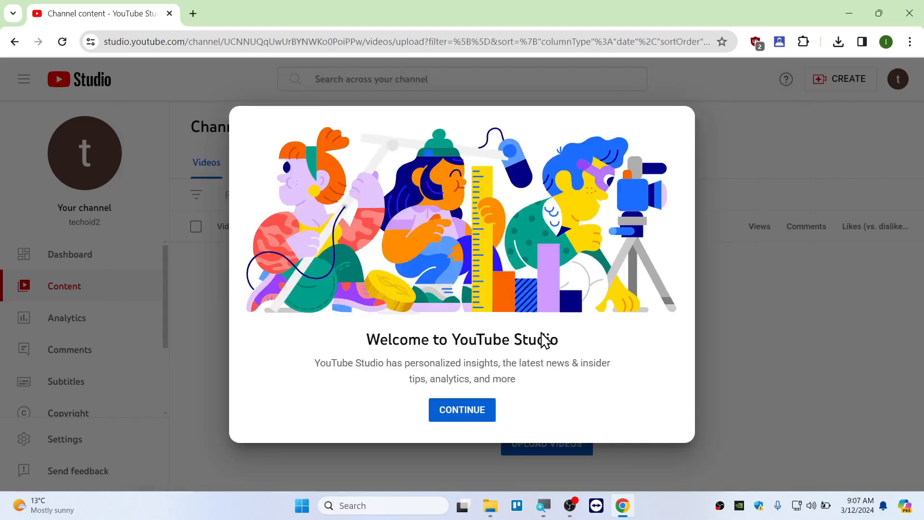
pyautogui.click(479, 413)
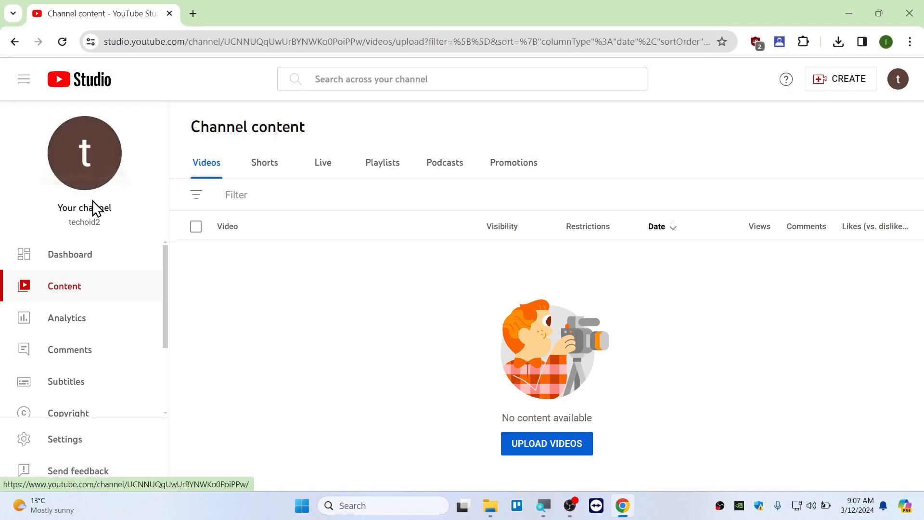
# Open the channel's customization page and look over its layout settings
pyautogui.scroll(-2, 103, 287)
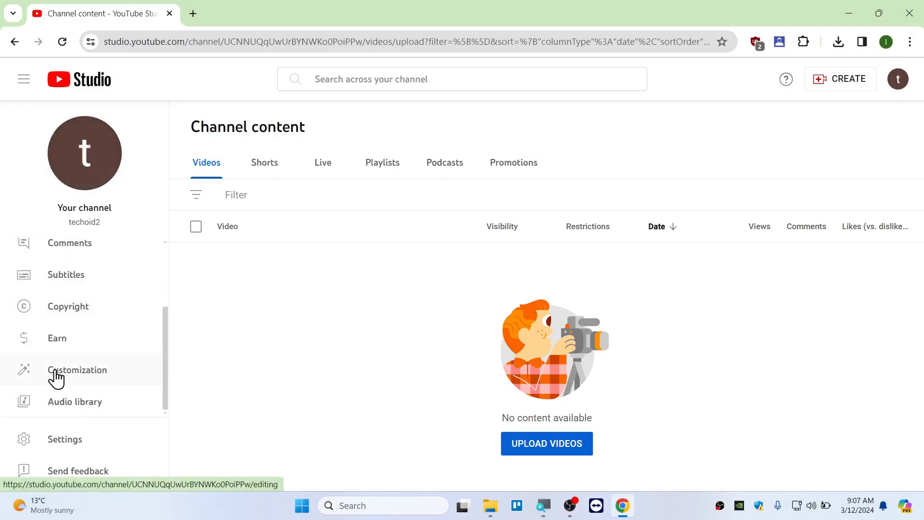
pyautogui.click(54, 381)
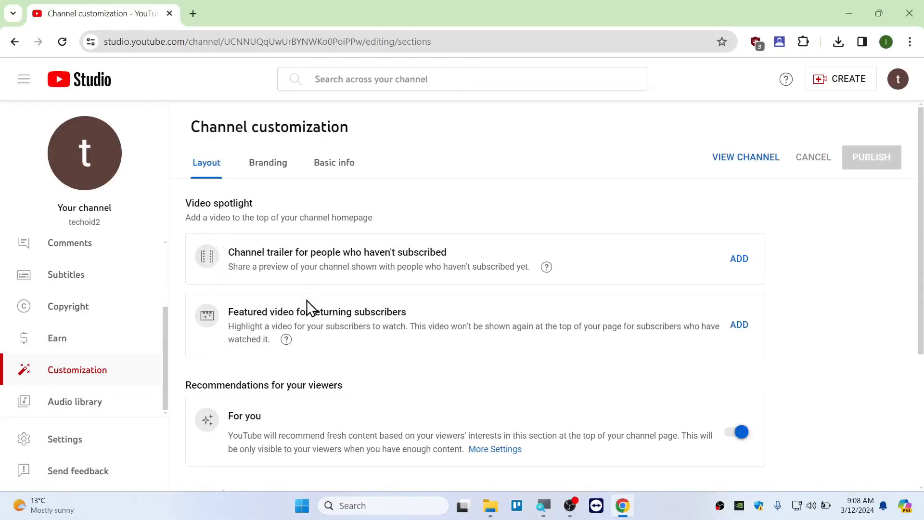
pyautogui.scroll(-4, 326, 364)
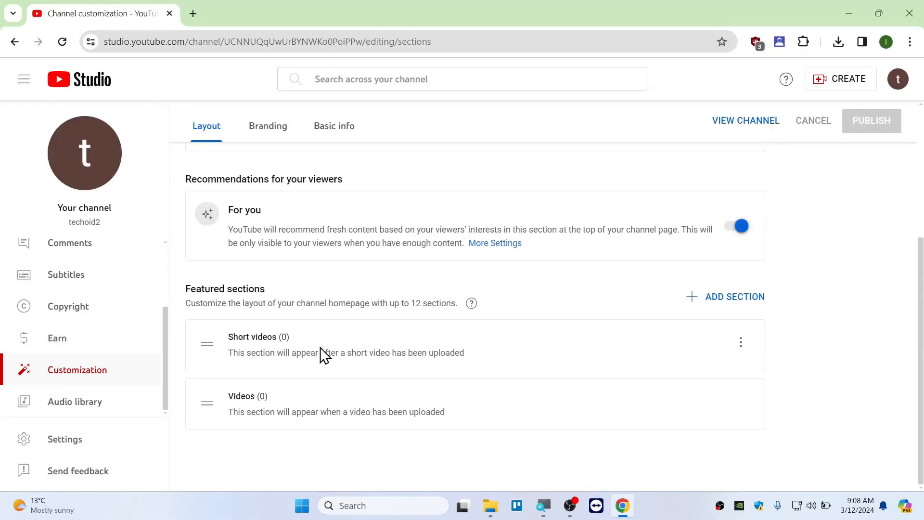
pyautogui.scroll(4, 320, 354)
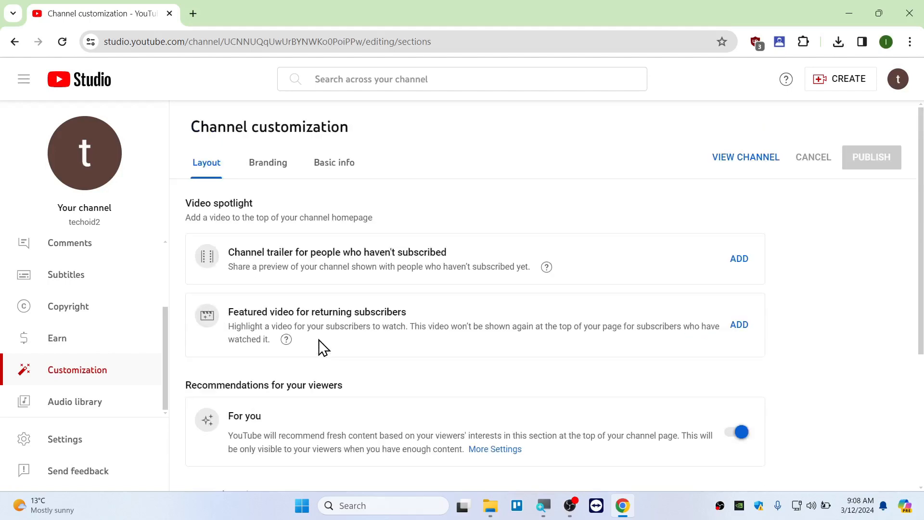
# Upload profilepci yt.png from Downloads as the channel's profile picture and accept the default crop
pyautogui.click(268, 164)
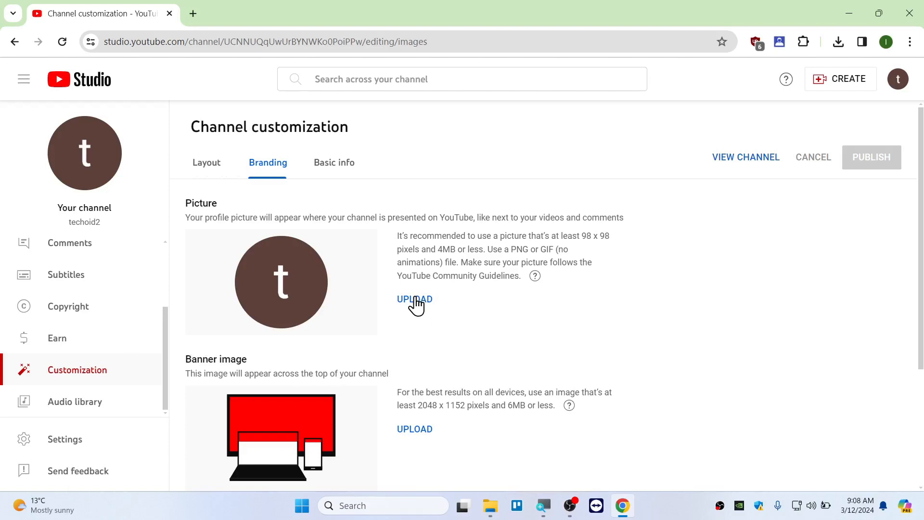
pyautogui.click(415, 301)
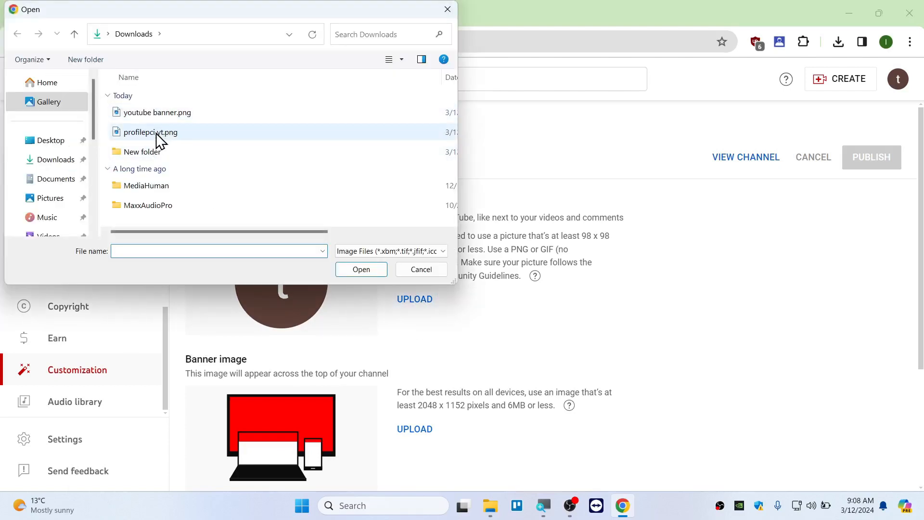
pyautogui.click(156, 132)
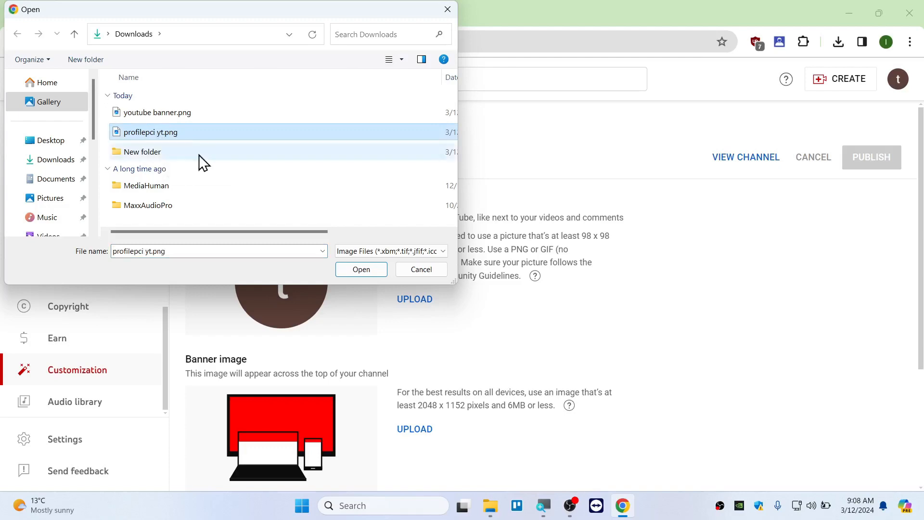
pyautogui.click(361, 269)
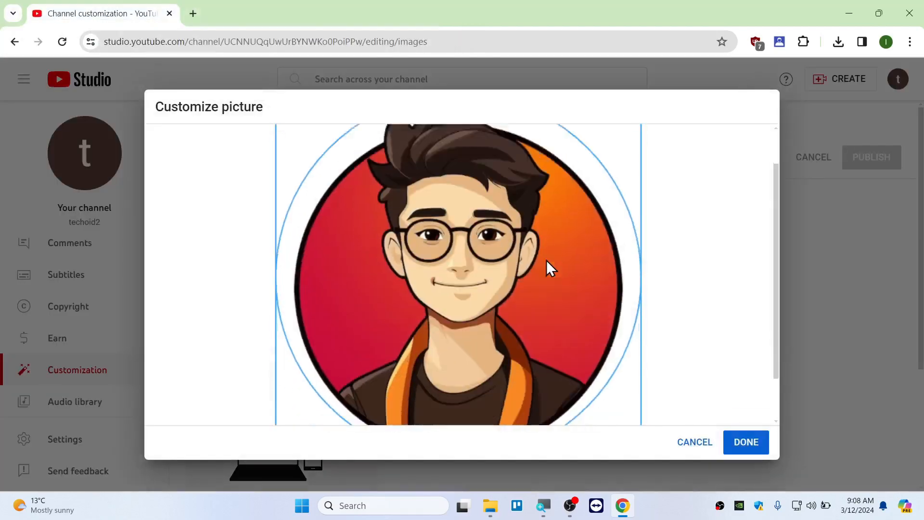
pyautogui.click(746, 441)
# Upload youtube banner.png as the channel's banner image, accept the default crop and review the branding images
pyautogui.scroll(-3, 467, 376)
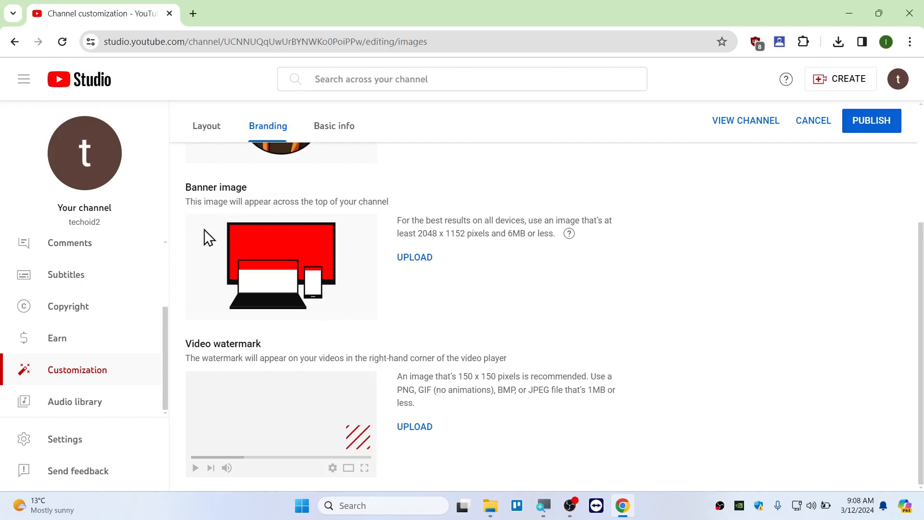
pyautogui.click(415, 257)
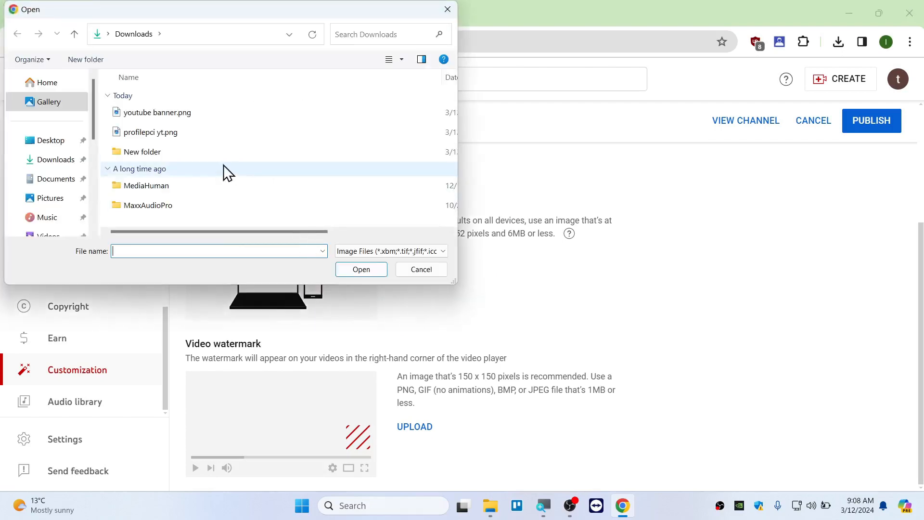
pyautogui.doubleClick(170, 118)
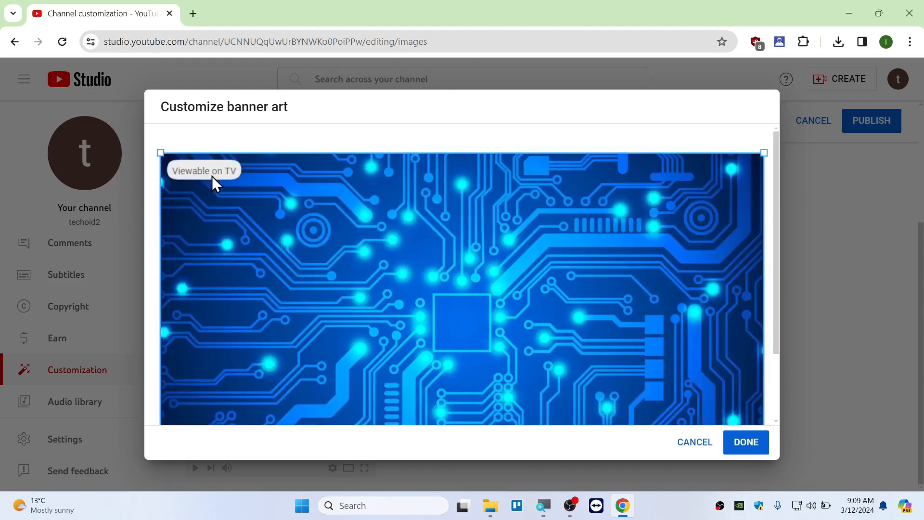
pyautogui.click(746, 442)
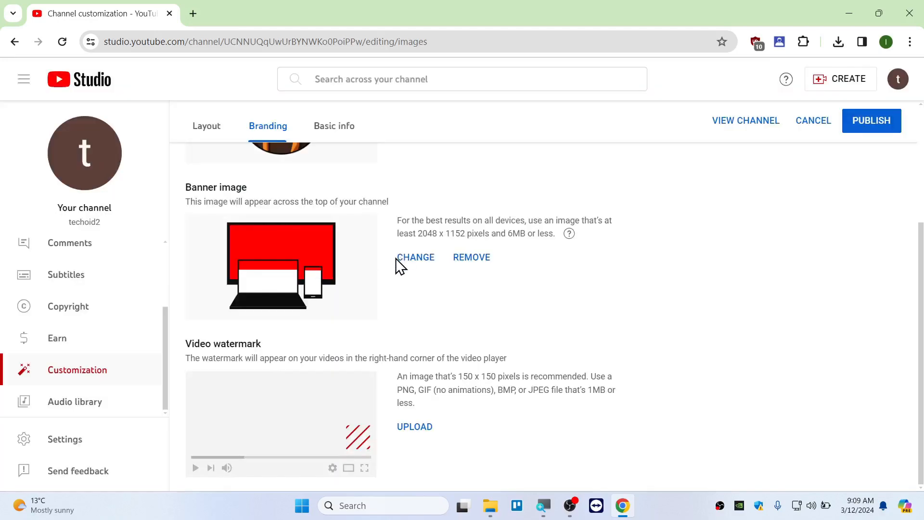
pyautogui.scroll(4, 368, 318)
pyautogui.scroll(-4, 365, 310)
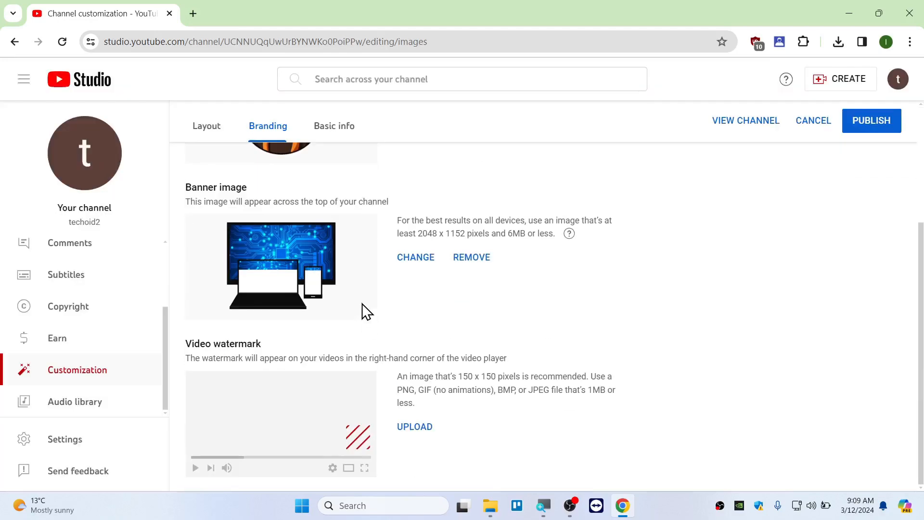
pyautogui.scroll(4, 357, 294)
pyautogui.scroll(-4, 380, 423)
pyautogui.scroll(4, 543, 347)
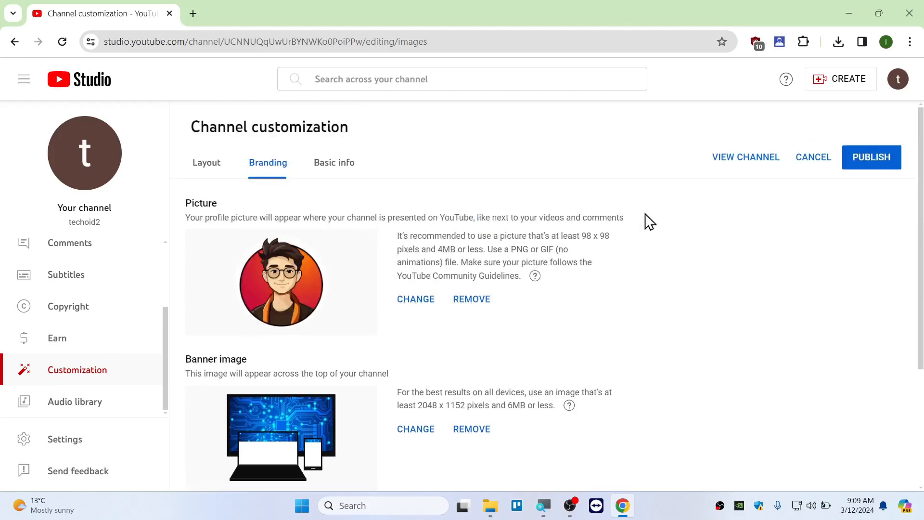
# Write the channel description "this is techoid who love to make a tech videos !" in the basic info
pyautogui.click(342, 169)
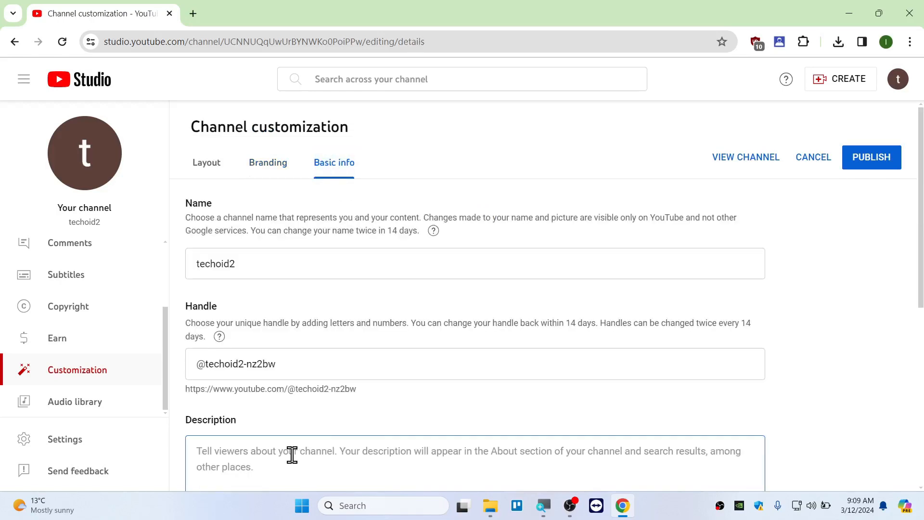
pyautogui.scroll(-5, 328, 451)
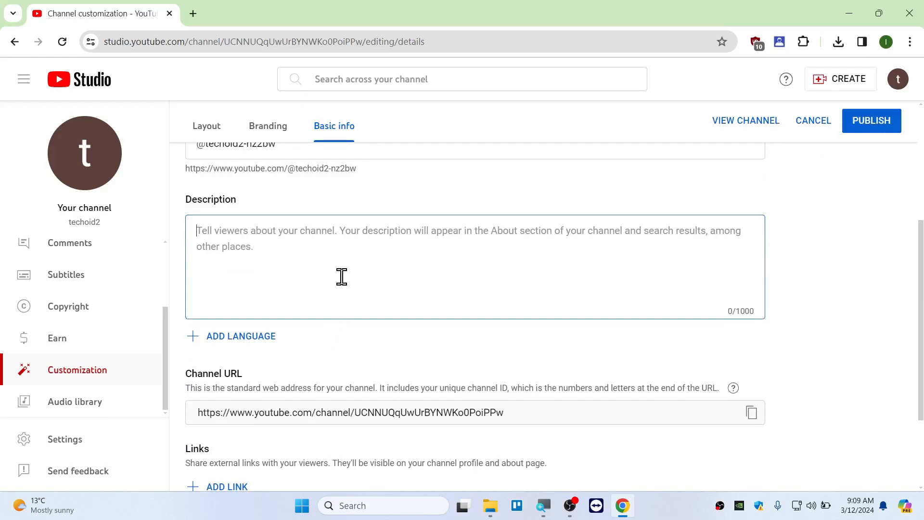
pyautogui.write('this is techoid')
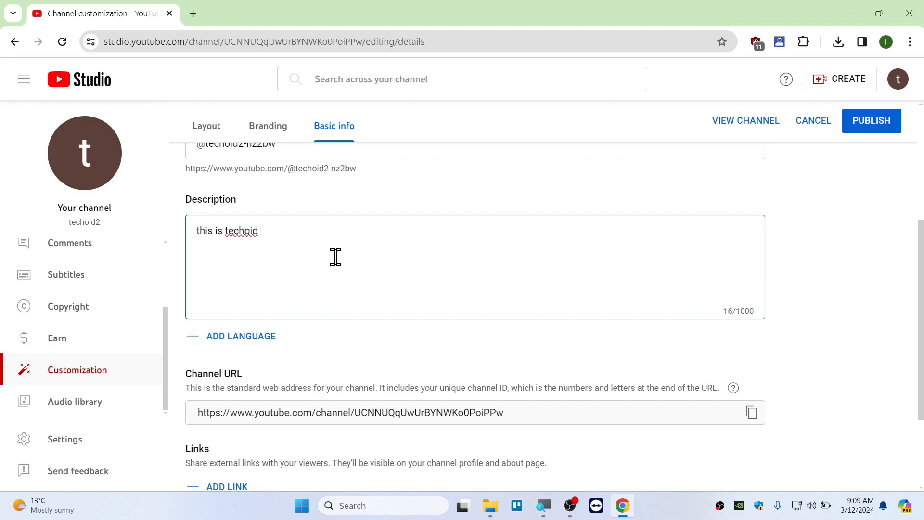
pyautogui.write(' who love')
pyautogui.press('BackSpace')
pyautogui.write('ve to make a tech videos !')
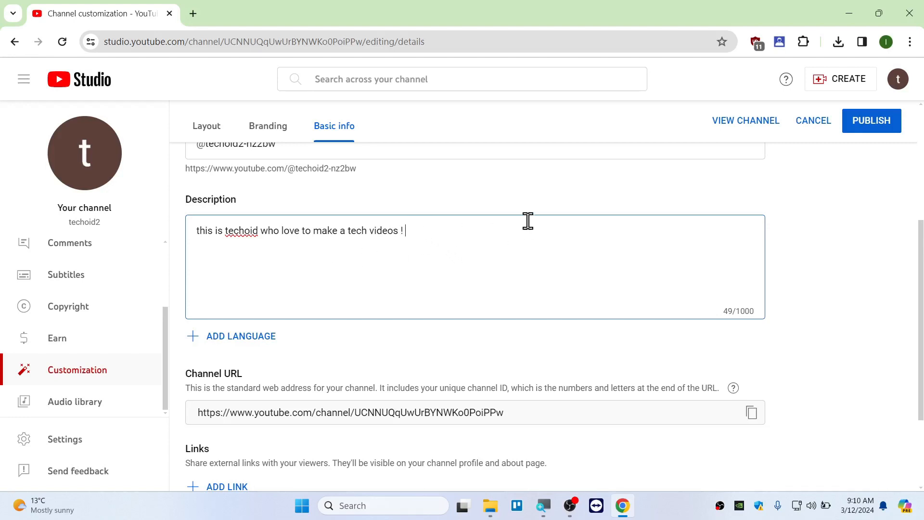
pyautogui.moveTo(260, 231); pyautogui.dragTo(441, 240)
pyautogui.click(510, 245)
pyautogui.scroll(5, 334, 284)
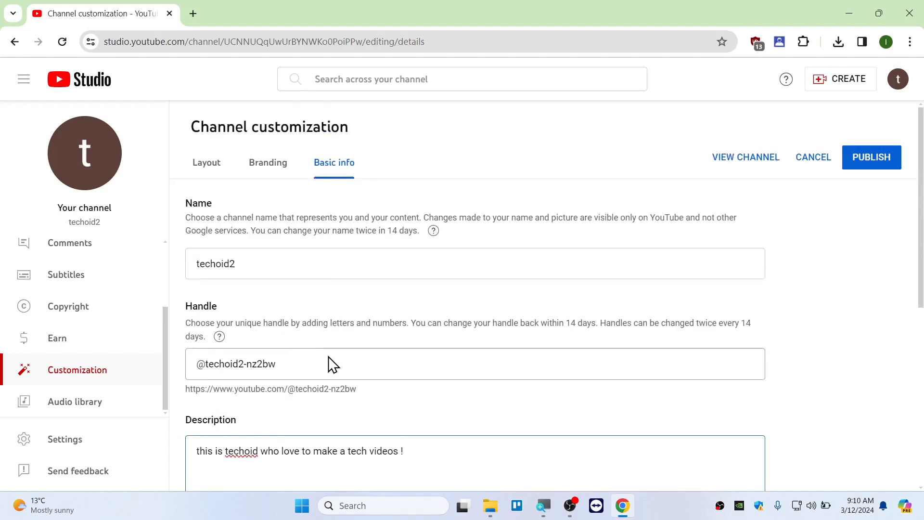
pyautogui.moveTo(309, 363); pyautogui.dragTo(209, 365)
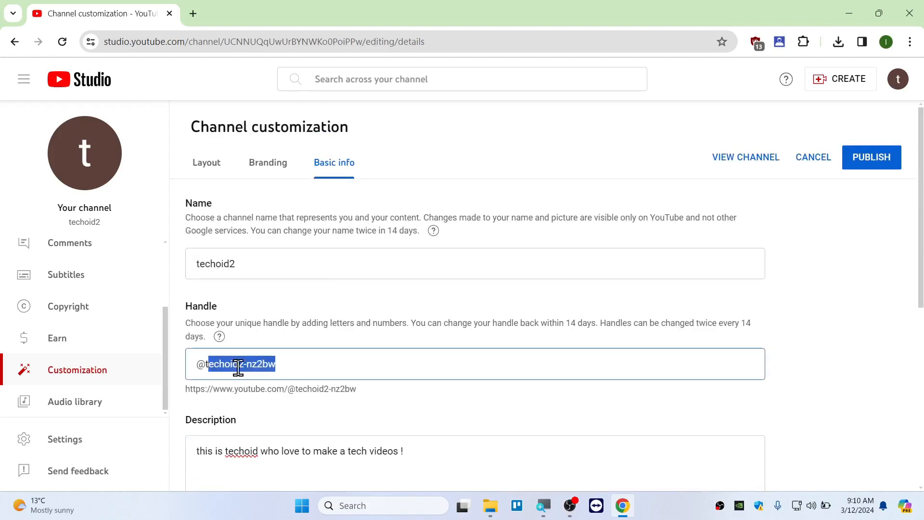
pyautogui.click(320, 366)
pyautogui.moveTo(244, 365); pyautogui.dragTo(385, 353)
pyautogui.press('BackSpace')
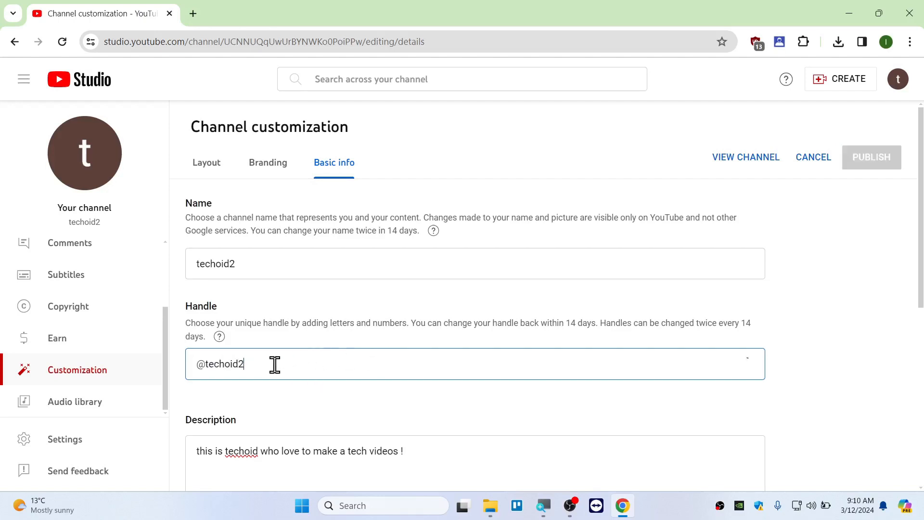
pyautogui.click(820, 322)
pyautogui.click(320, 366)
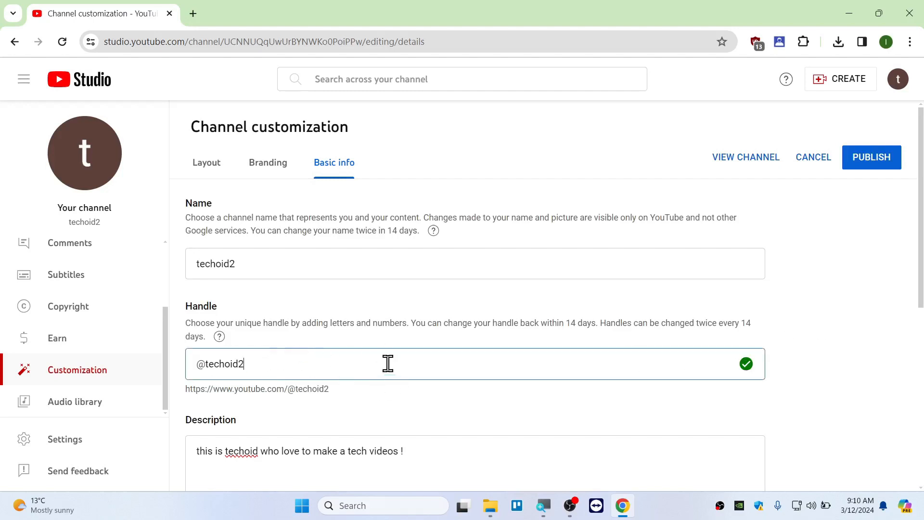
pyautogui.press('BackSpace')
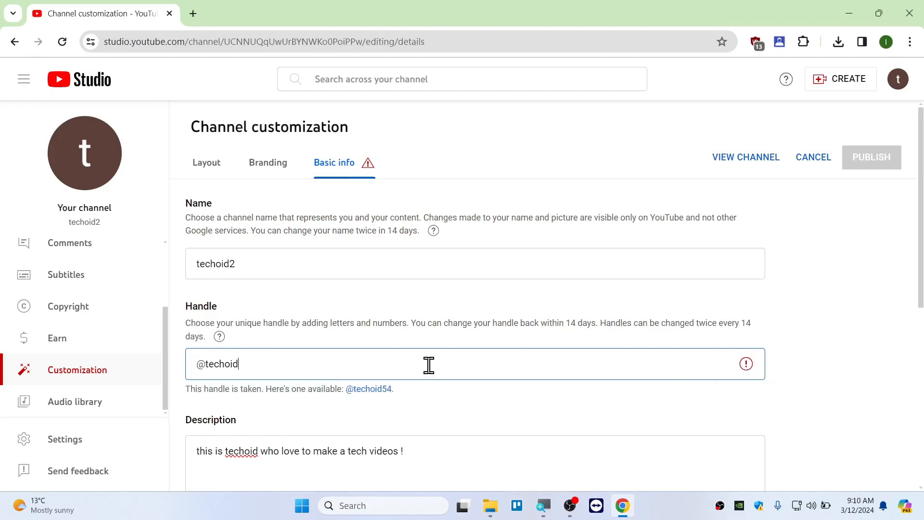
pyautogui.write('2')
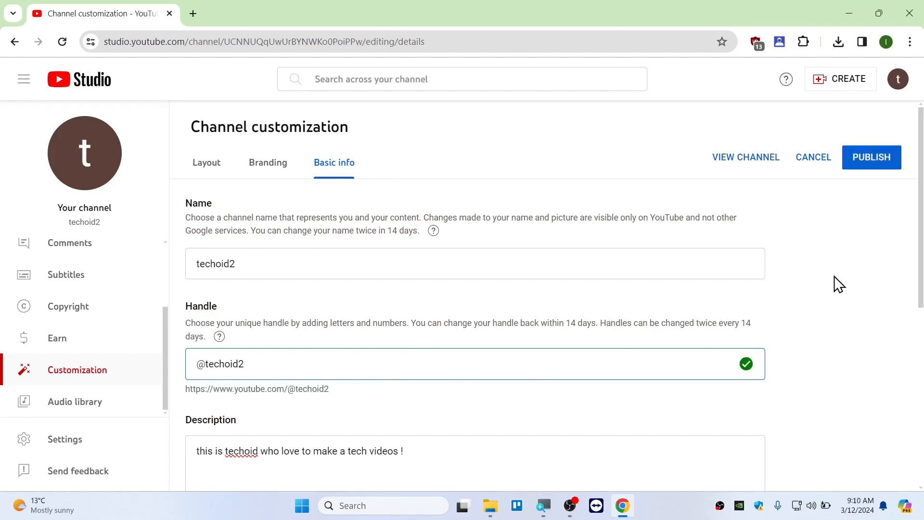
# Add an empty entry under the channel's links and delete it again
pyautogui.scroll(-1, 524, 328)
pyautogui.scroll(-5, 524, 327)
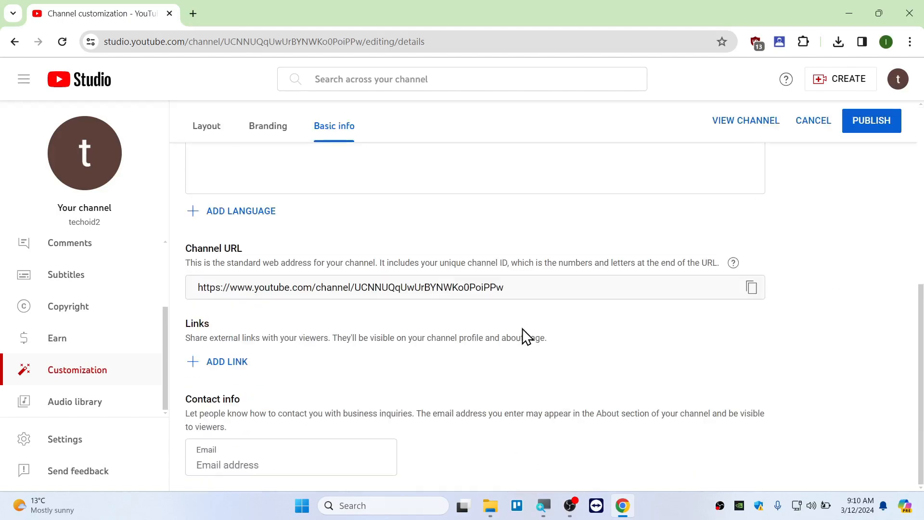
pyautogui.click(233, 373)
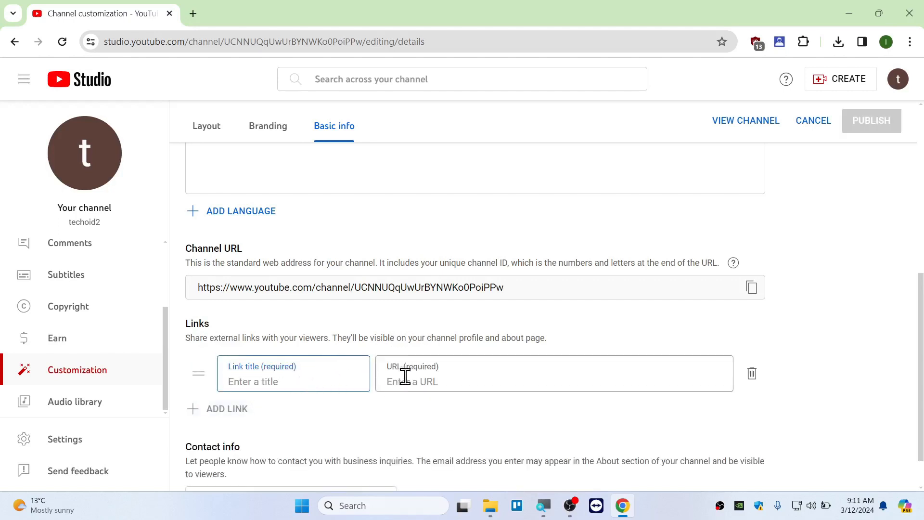
pyautogui.click(245, 407)
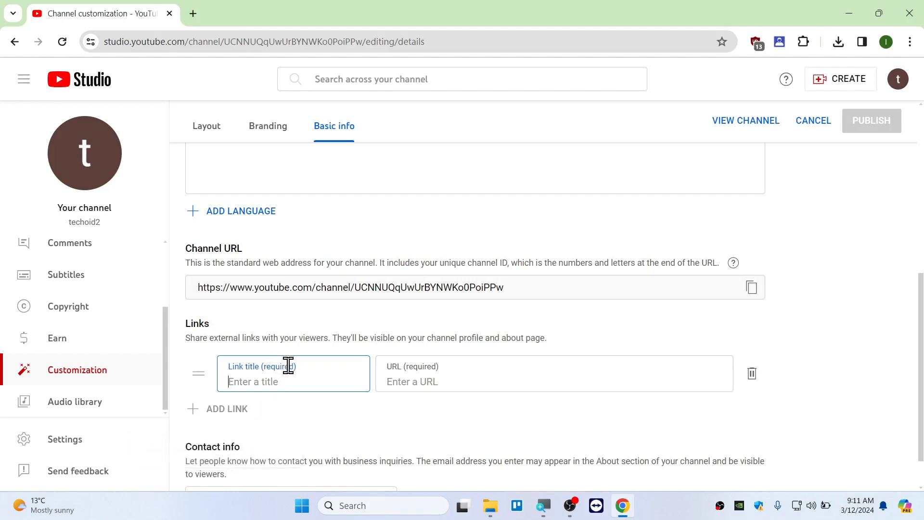
pyautogui.scroll(-1, 366, 356)
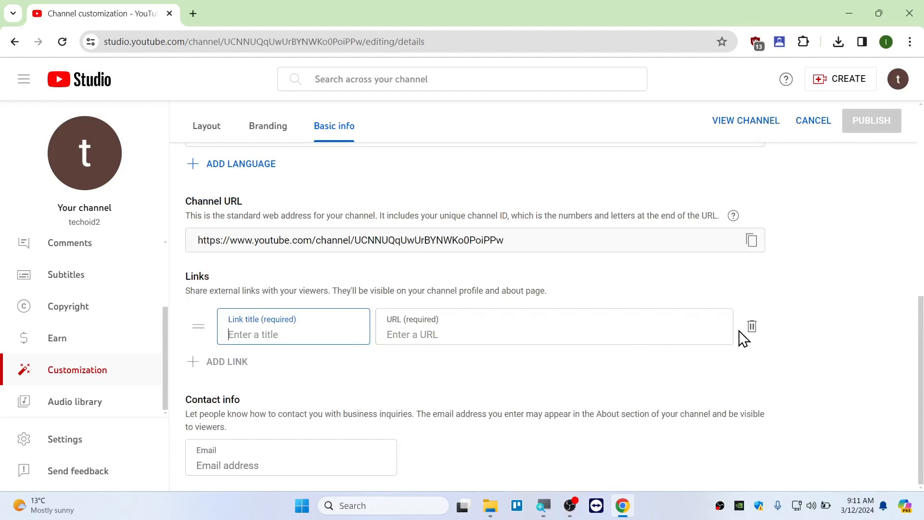
pyautogui.click(752, 333)
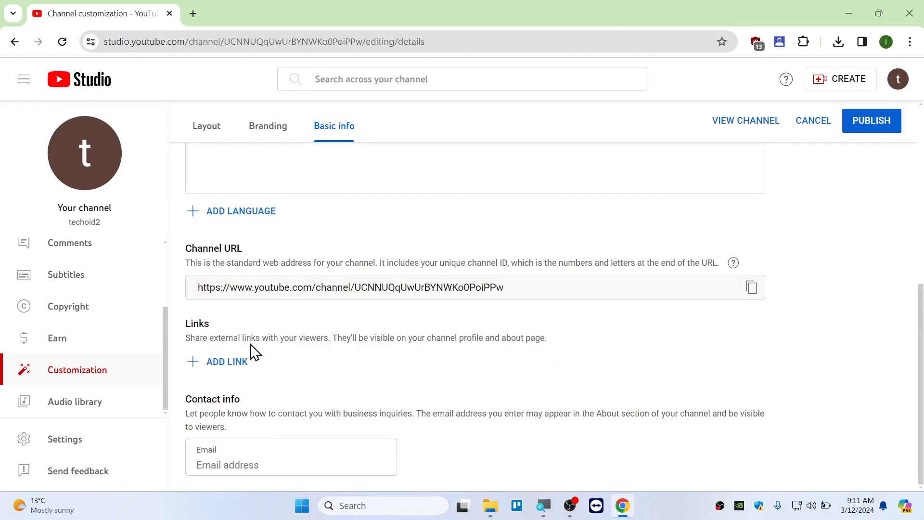
# Publish the channel customization changes and go to the channel page
pyautogui.scroll(10, 421, 330)
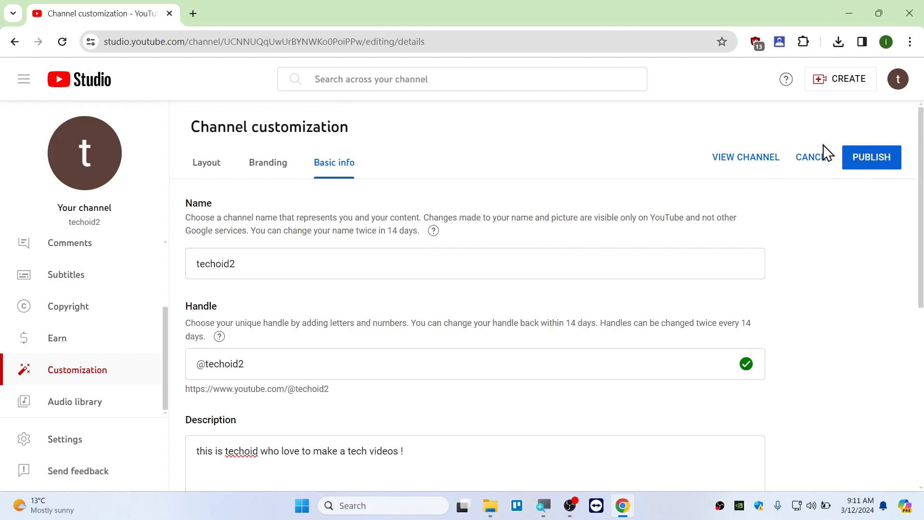
pyautogui.click(872, 158)
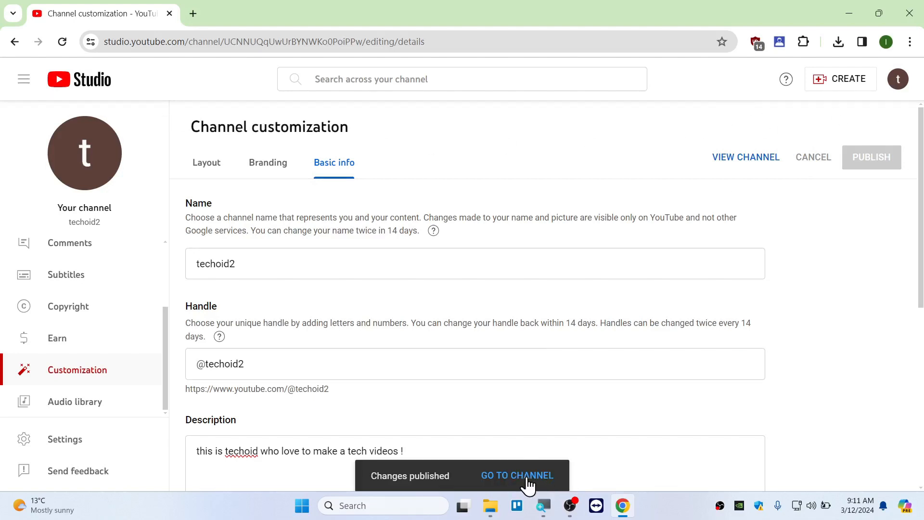
pyautogui.click(528, 476)
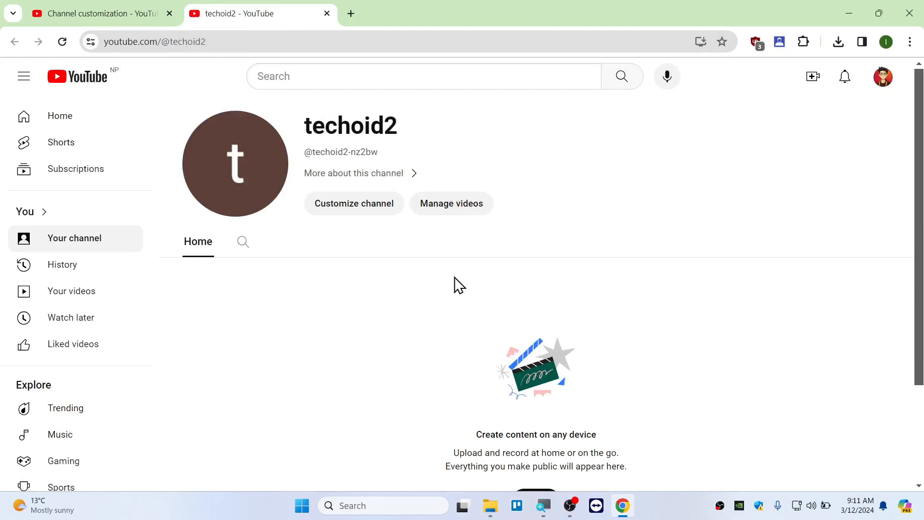
# Copy the web address of the techoid2 channel page
pyautogui.click(118, 13)
pyautogui.click(255, 13)
pyautogui.click(274, 40)
pyautogui.hotkey('ctrl', 'c')
pyautogui.press('BackSpace')
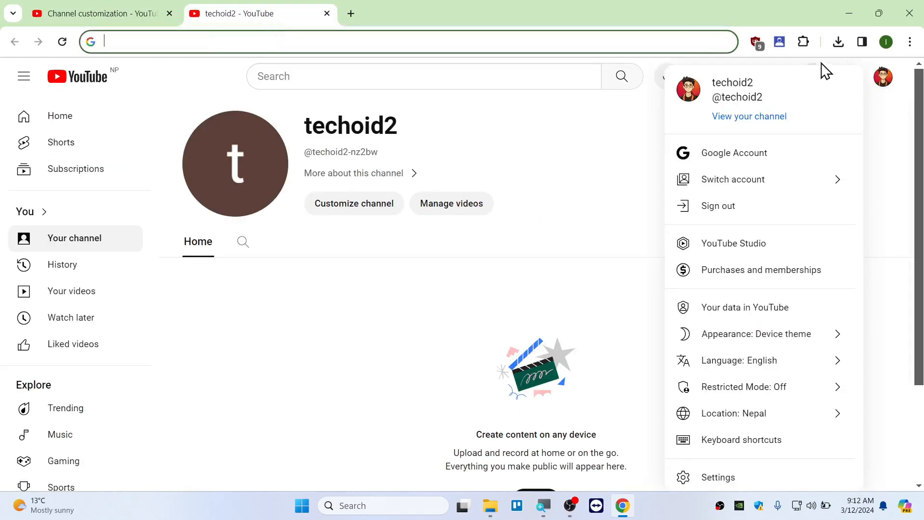
# View the channel at the copied address in an incognito window, reload it, and close that window
pyautogui.click(910, 42)
pyautogui.click(809, 110)
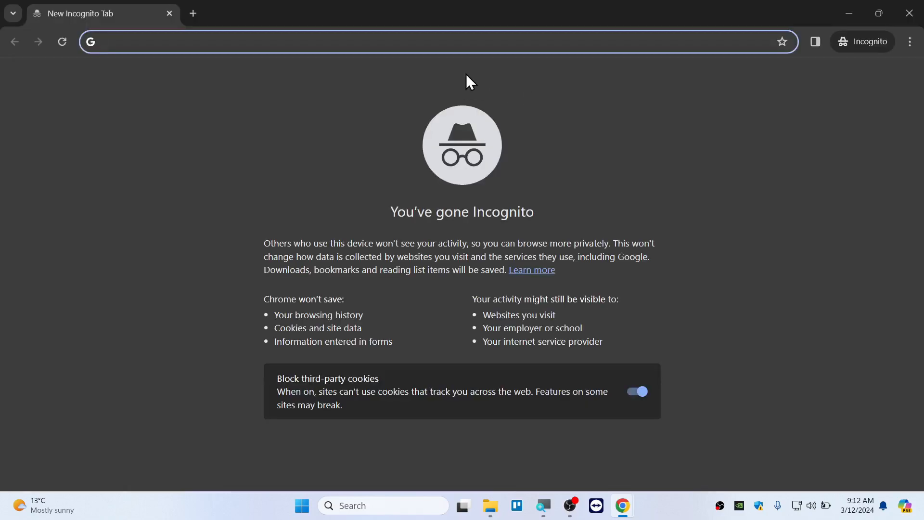
pyautogui.hotkey('ctrl', 'v')
pyautogui.press('Return')
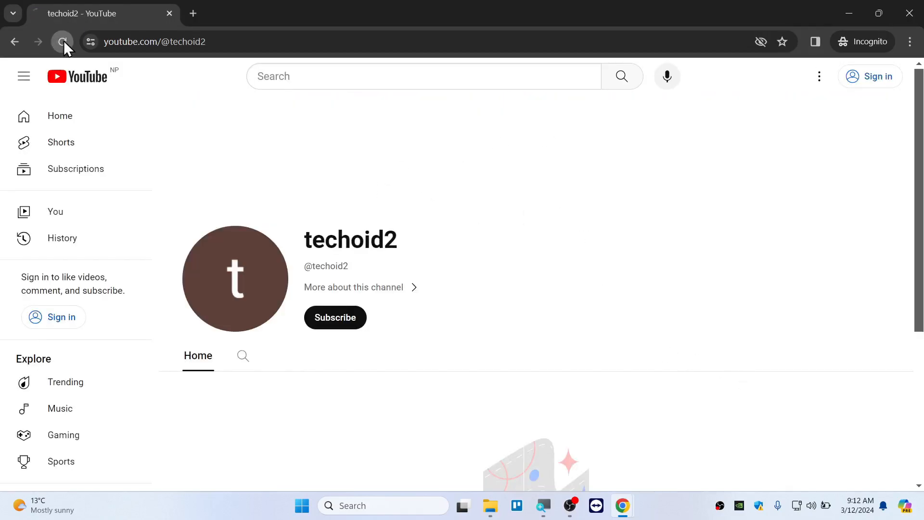
pyautogui.click(63, 41)
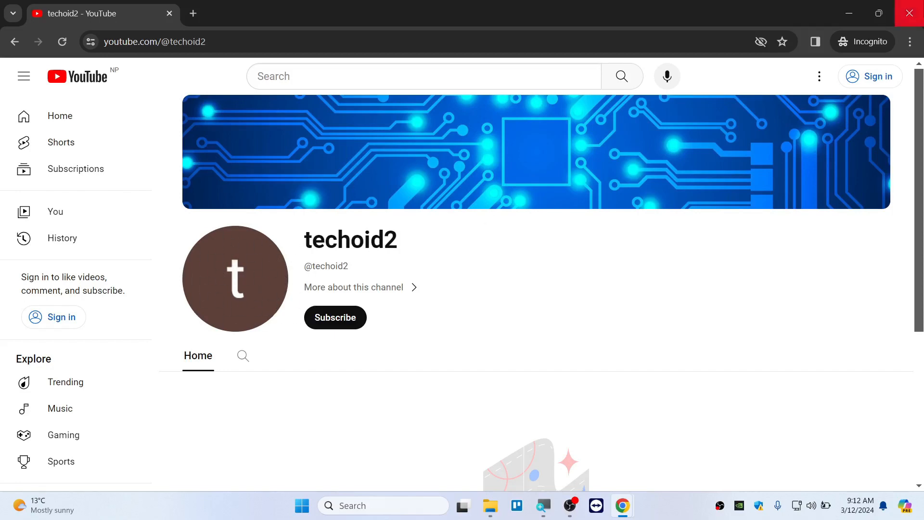
pyautogui.click(910, 13)
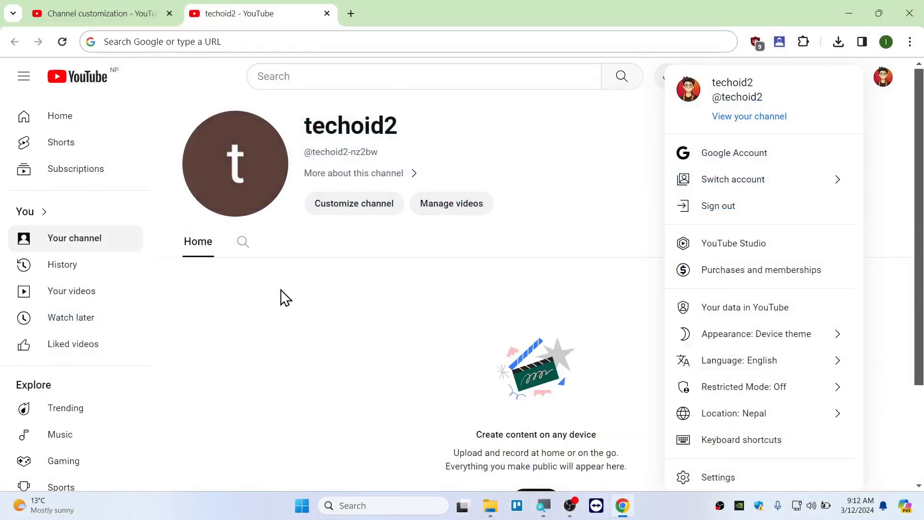
pyautogui.click(245, 276)
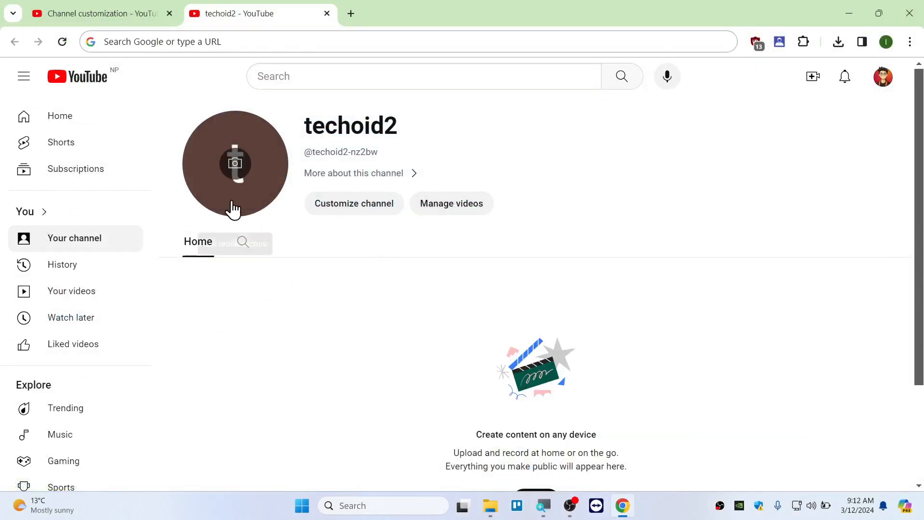
# Return to YouTube Studio and open the channel section of the settings
pyautogui.click(99, 8)
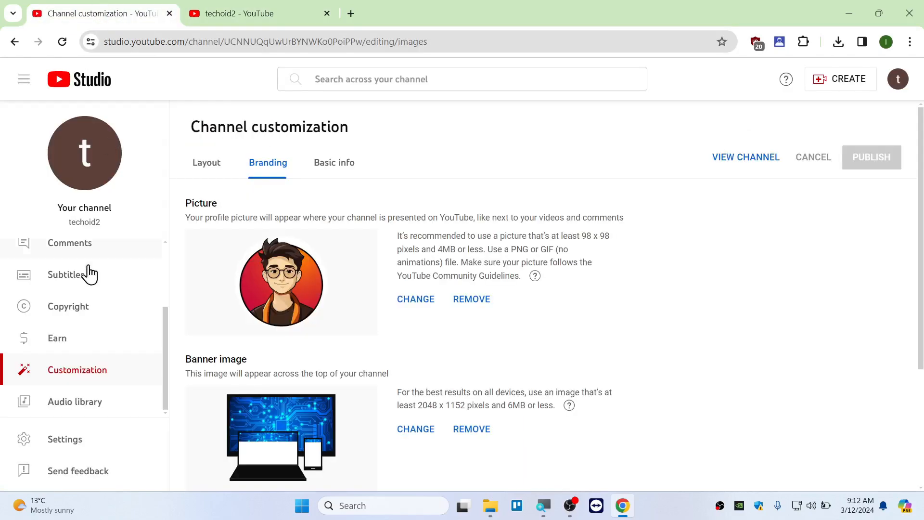
pyautogui.click(72, 443)
pyautogui.click(69, 450)
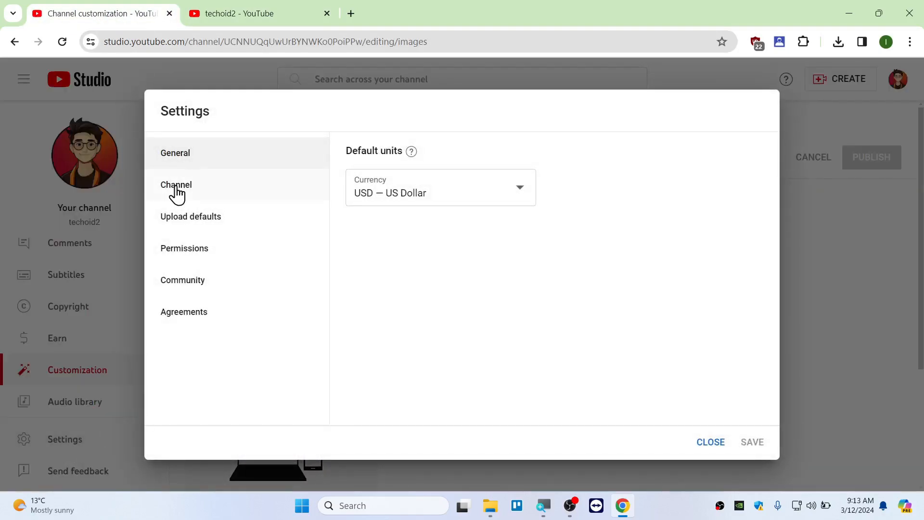
pyautogui.click(177, 192)
# Enter the channel keywords techoid2, how to, photoshop tutorials and vlogs, and remove vlogs from the list
pyautogui.click(403, 291)
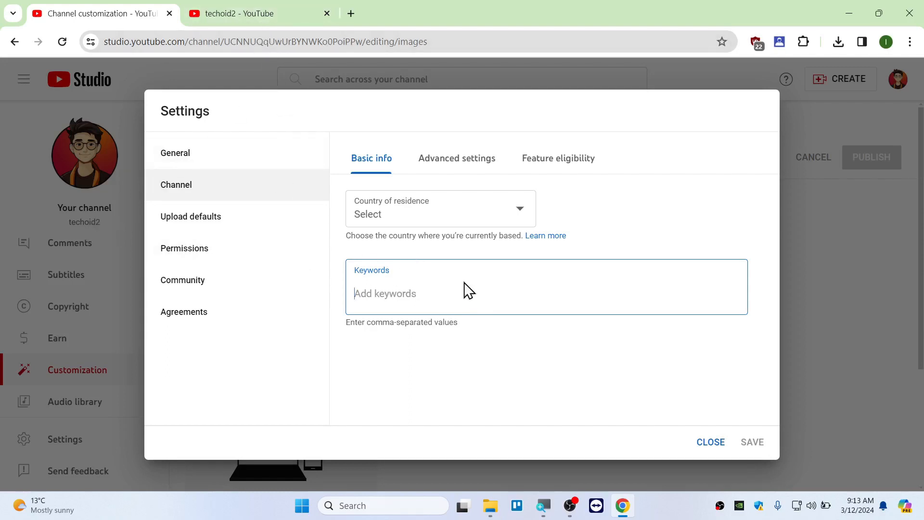
pyautogui.write('techoid2')
pyautogui.press('Return')
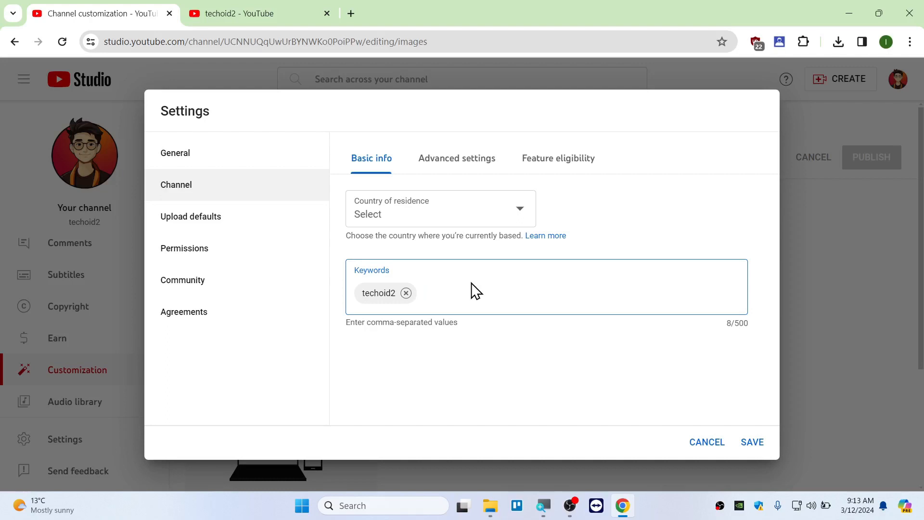
pyautogui.write('to')
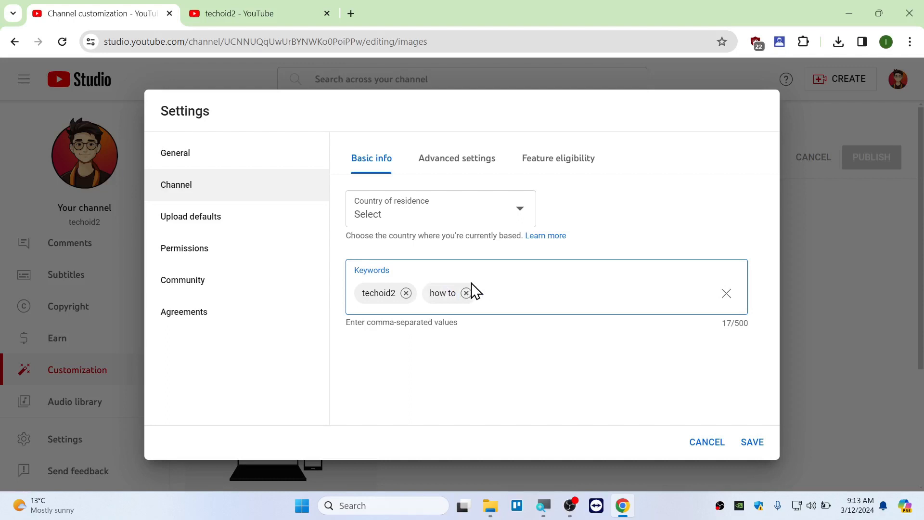
pyautogui.write(',photoshop tutorials')
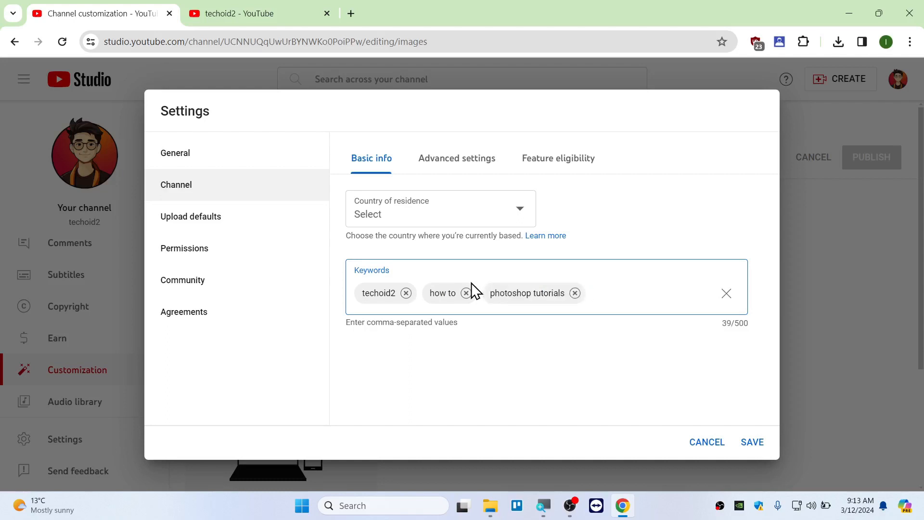
pyautogui.write(',vlogs,')
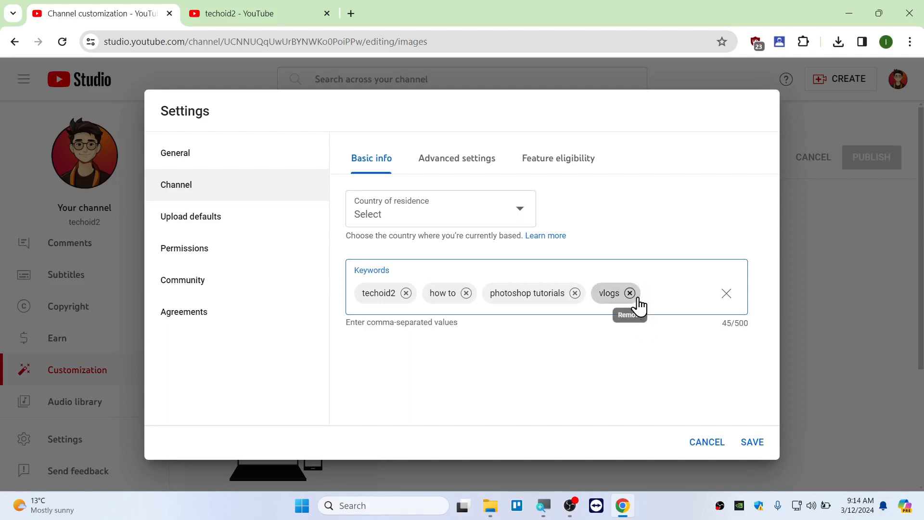
pyautogui.click(635, 295)
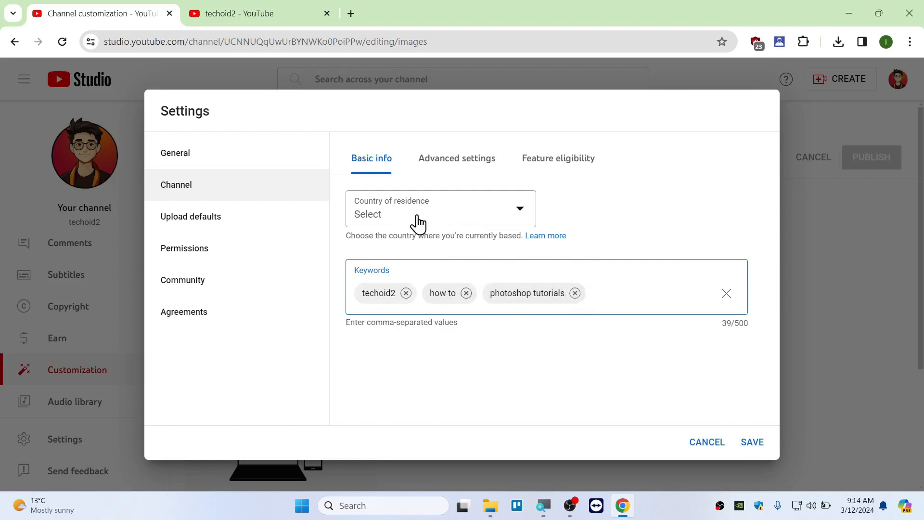
# Set the channel's country of residence to United States
pyautogui.click(458, 212)
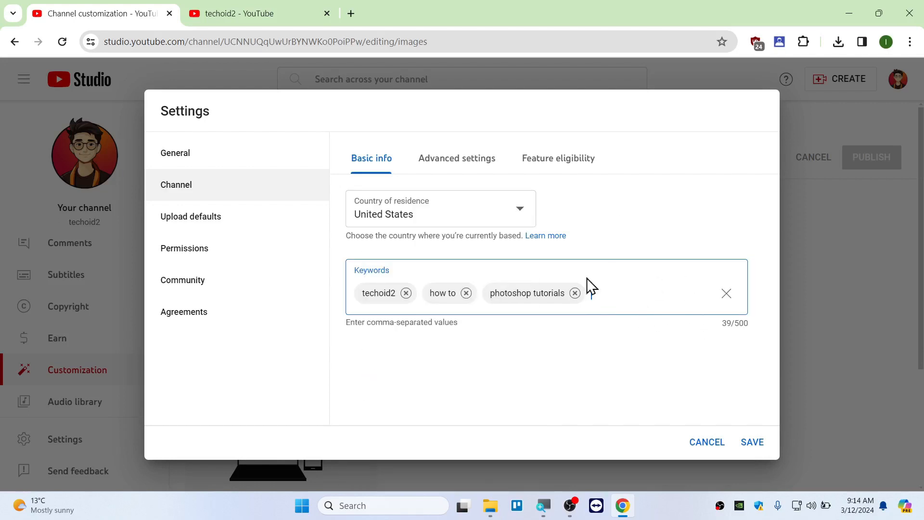
pyautogui.click(722, 326)
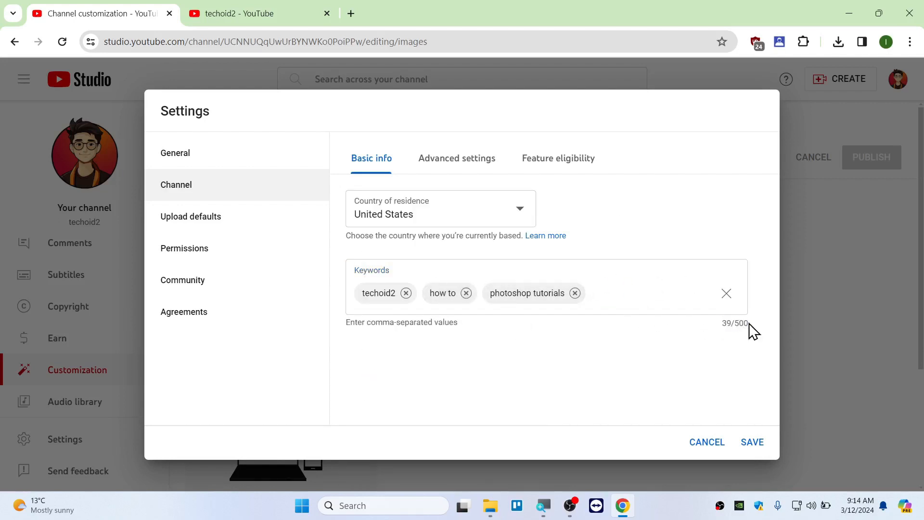
pyautogui.moveTo(744, 324); pyautogui.dragTo(729, 332)
pyautogui.click(732, 338)
# Set the channel's audience as not made for kids and review the remaining advanced settings
pyautogui.click(457, 161)
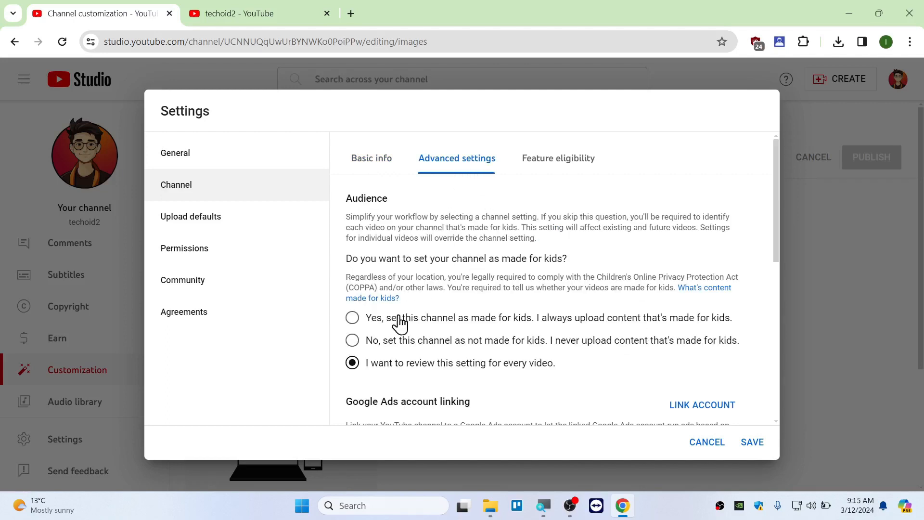
pyautogui.click(498, 343)
pyautogui.scroll(-8, 505, 318)
pyautogui.scroll(5, 505, 321)
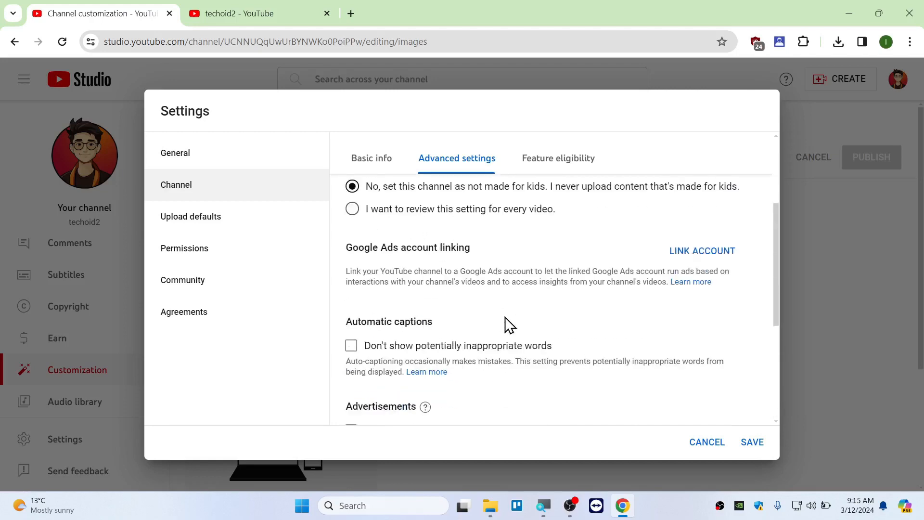
pyautogui.scroll(-1, 457, 226)
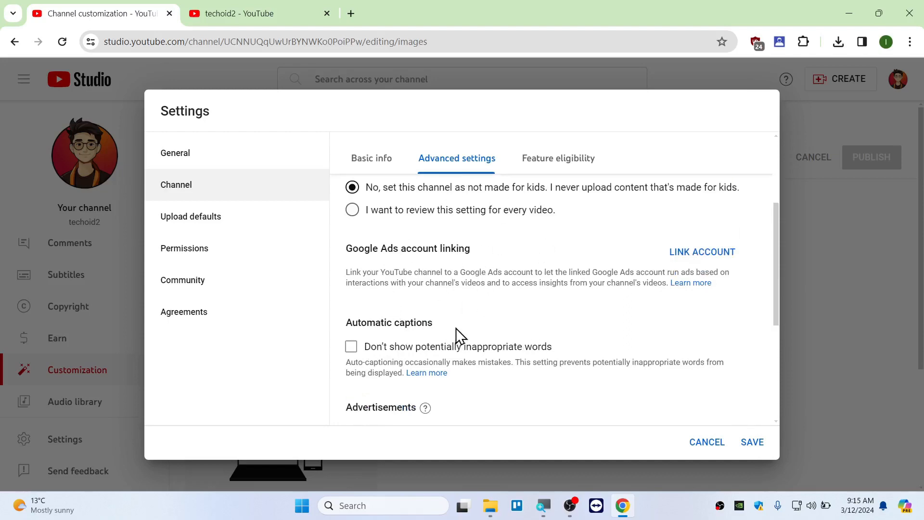
pyautogui.scroll(-5, 455, 328)
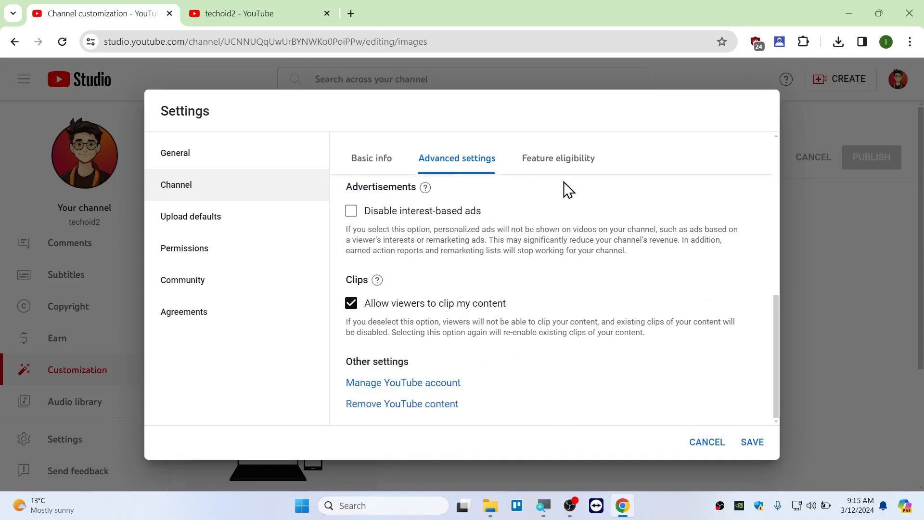
# Open the channel's feature eligibility settings and examine what the standard and intermediate features include and require
pyautogui.click(560, 163)
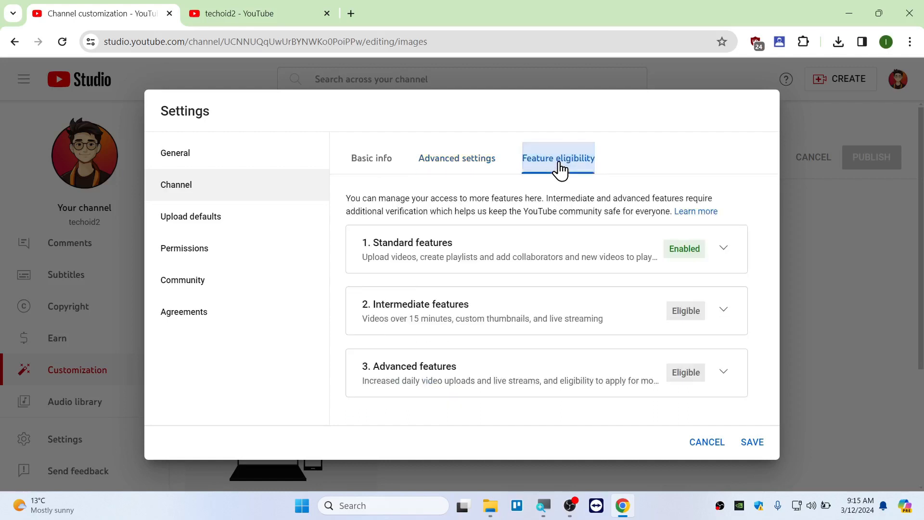
pyautogui.click(718, 250)
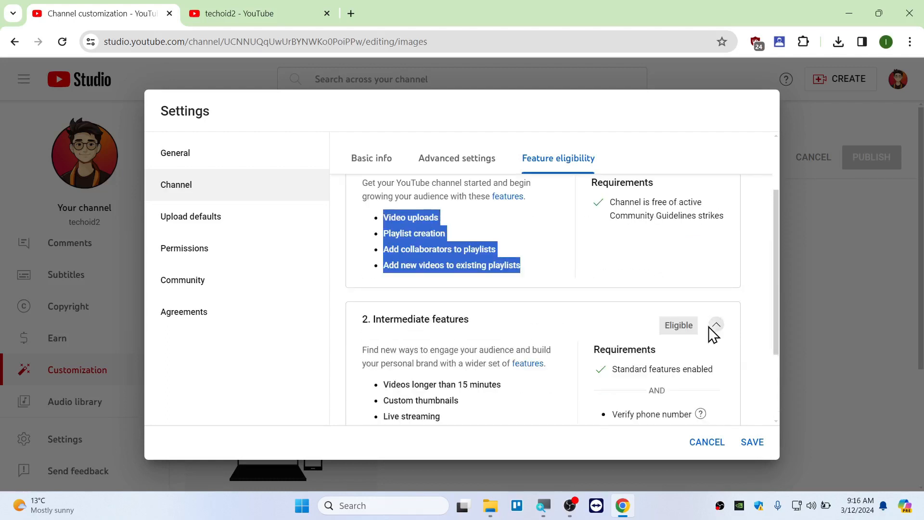
pyautogui.scroll(-3, 674, 335)
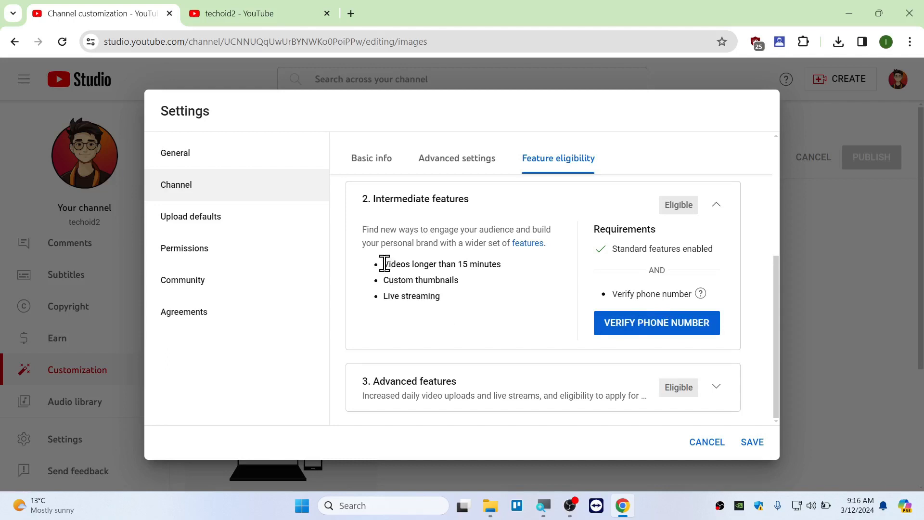
pyautogui.moveTo(385, 264); pyautogui.dragTo(515, 275)
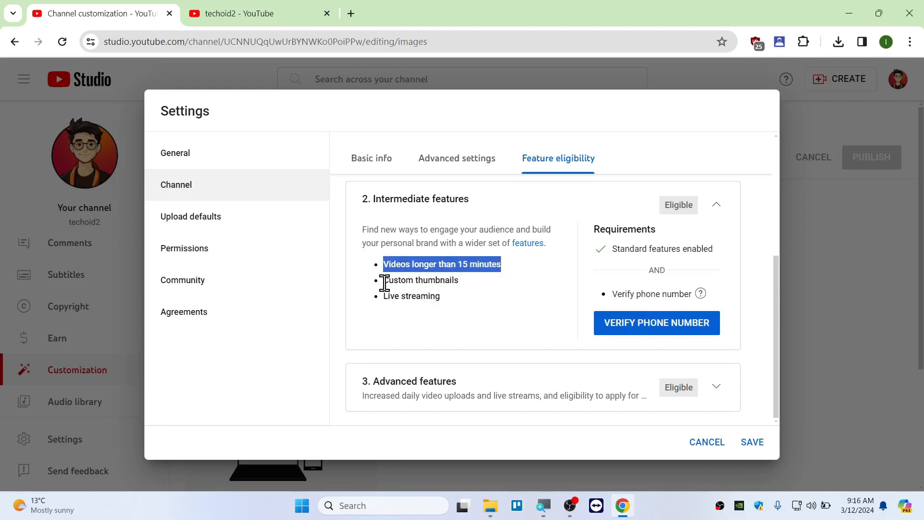
pyautogui.moveTo(385, 281); pyautogui.dragTo(472, 289)
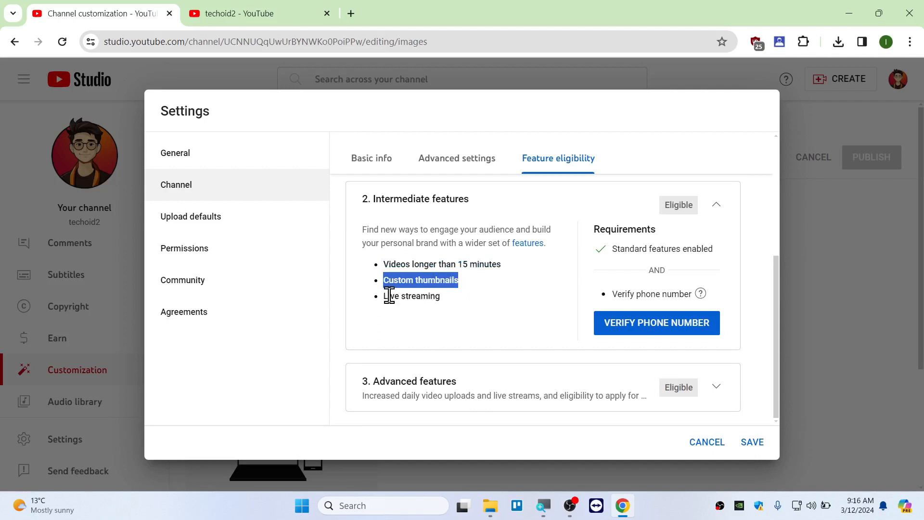
pyautogui.moveTo(385, 296)
pyautogui.mouseDown()
pyautogui.moveTo(466, 289)
pyautogui.moveTo(381, 285)
pyautogui.mouseUp()
pyautogui.moveTo(450, 296); pyautogui.dragTo(384, 300)
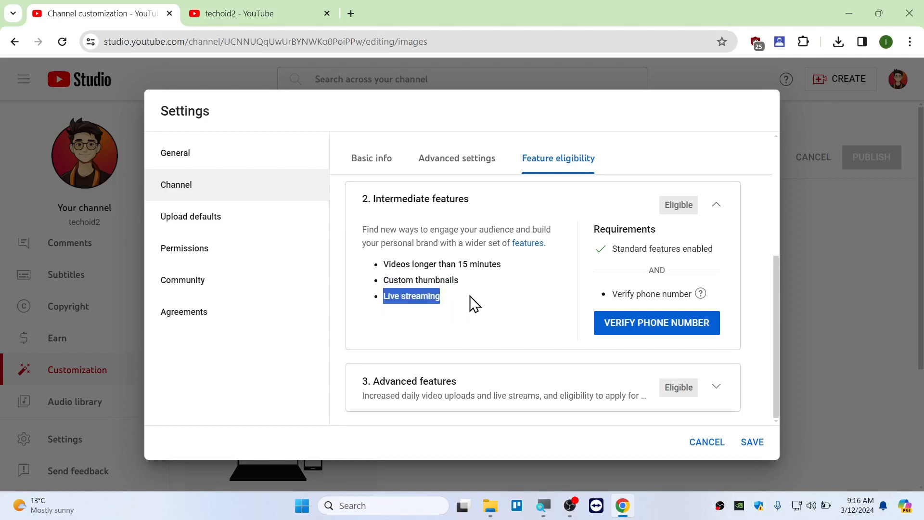
pyautogui.click(435, 298)
pyautogui.moveTo(382, 282); pyautogui.dragTo(467, 284)
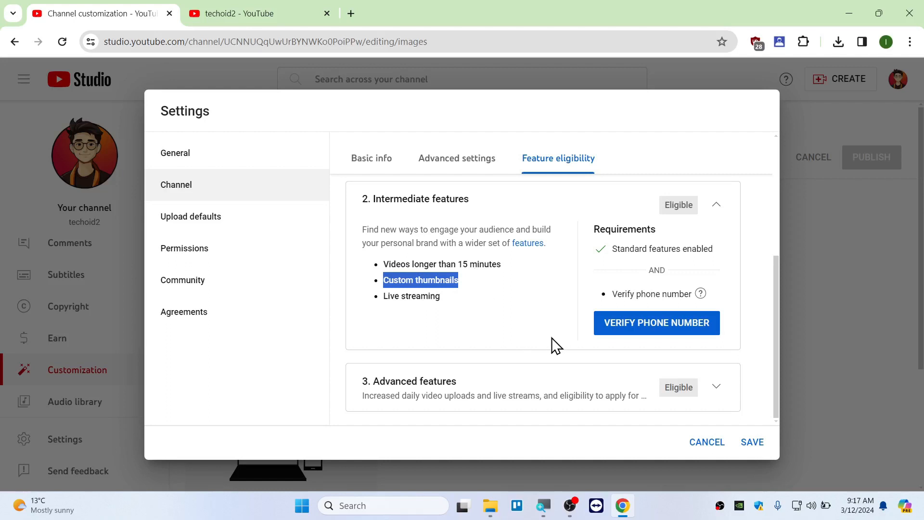
# Expand the advanced features and examine the listed capabilities, including monetization, Content ID appeals and external links, and their requirements
pyautogui.click(717, 387)
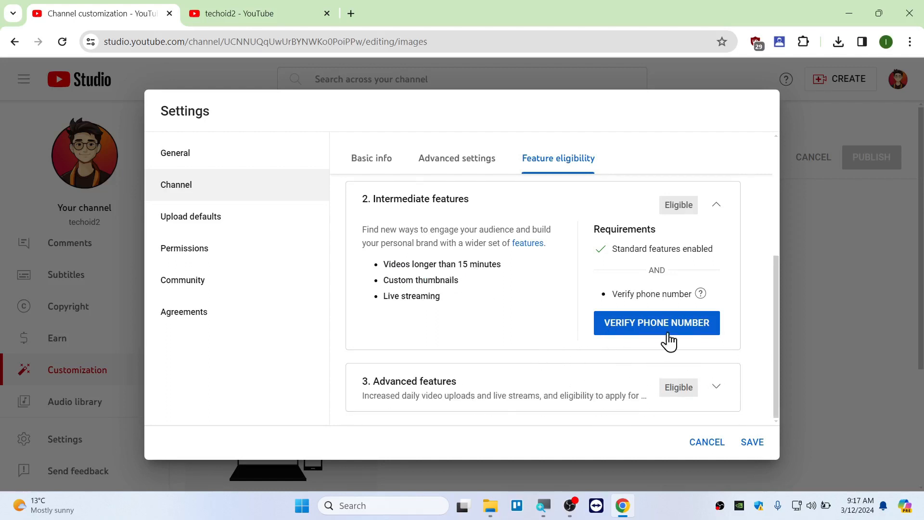
pyautogui.click(714, 388)
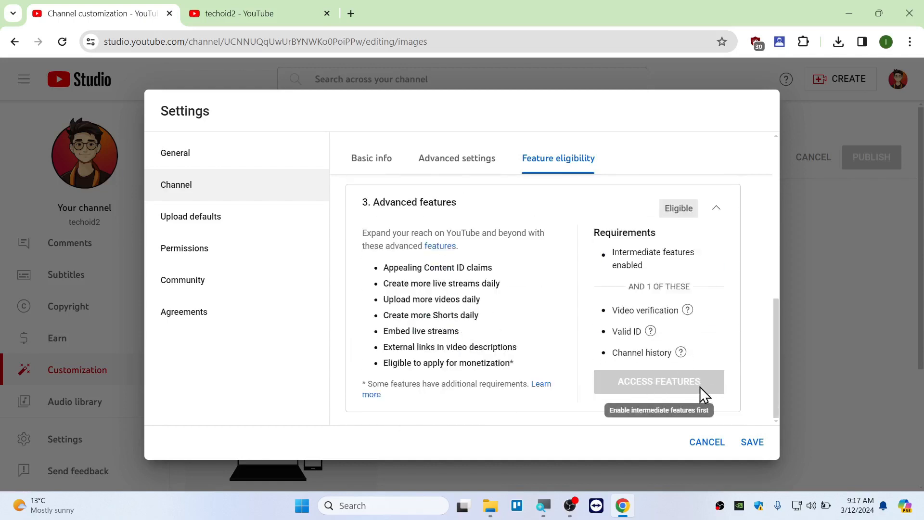
pyautogui.moveTo(580, 381); pyautogui.dragTo(386, 359)
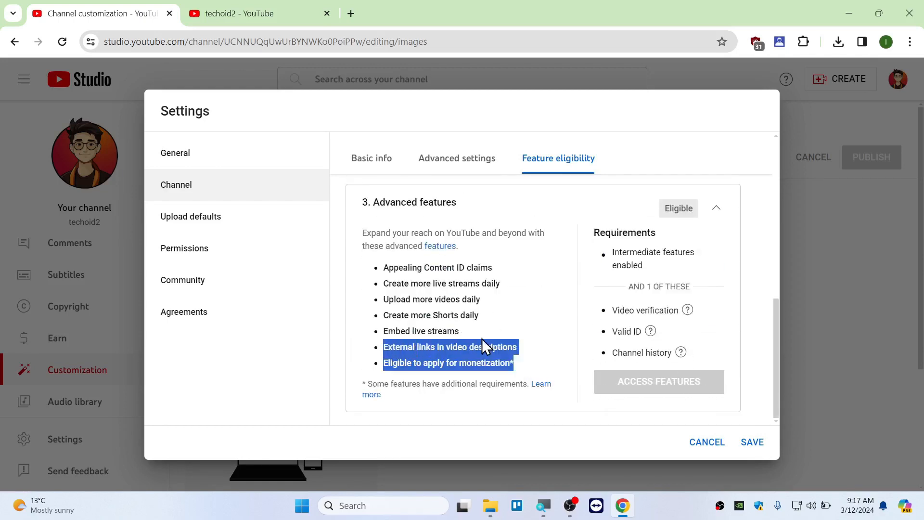
pyautogui.moveTo(514, 365); pyautogui.dragTo(380, 363)
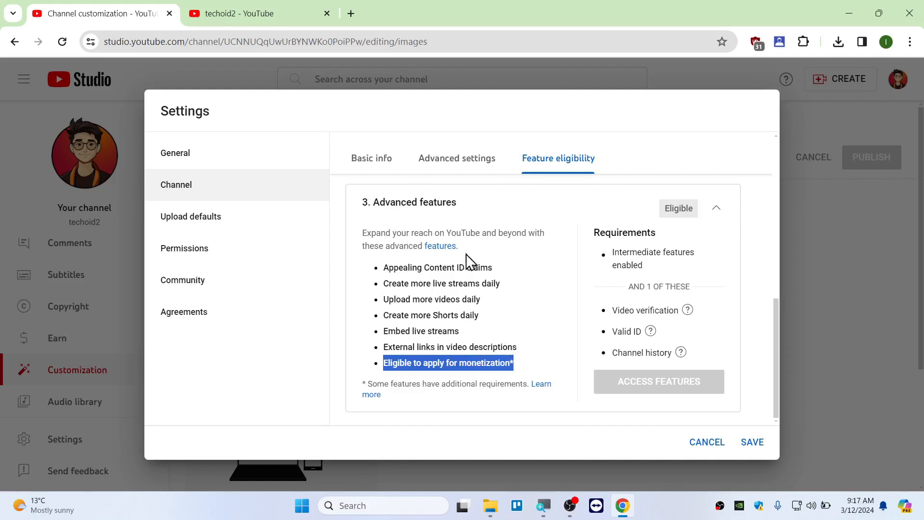
pyautogui.moveTo(382, 268); pyautogui.dragTo(515, 281)
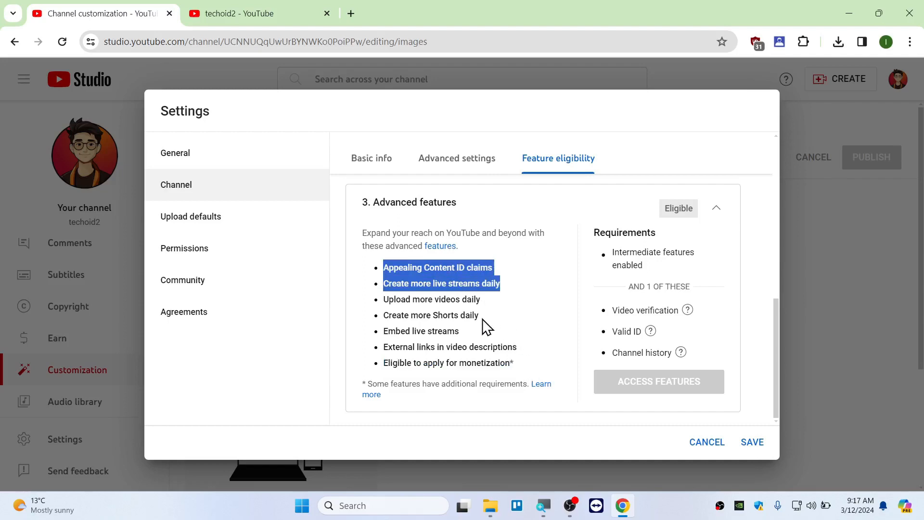
# Recheck the intermediate features' requirements and save the channel settings
pyautogui.scroll(10, 427, 270)
pyautogui.scroll(-5, 470, 280)
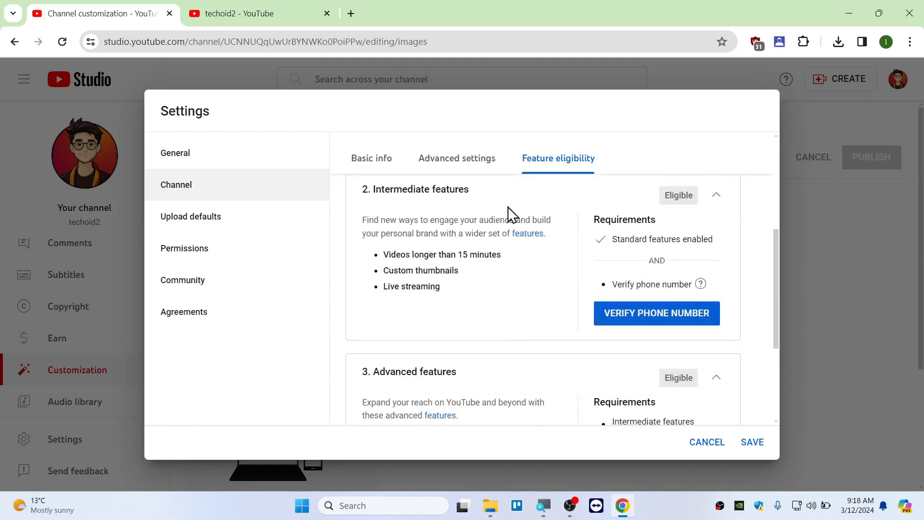
pyautogui.click(754, 443)
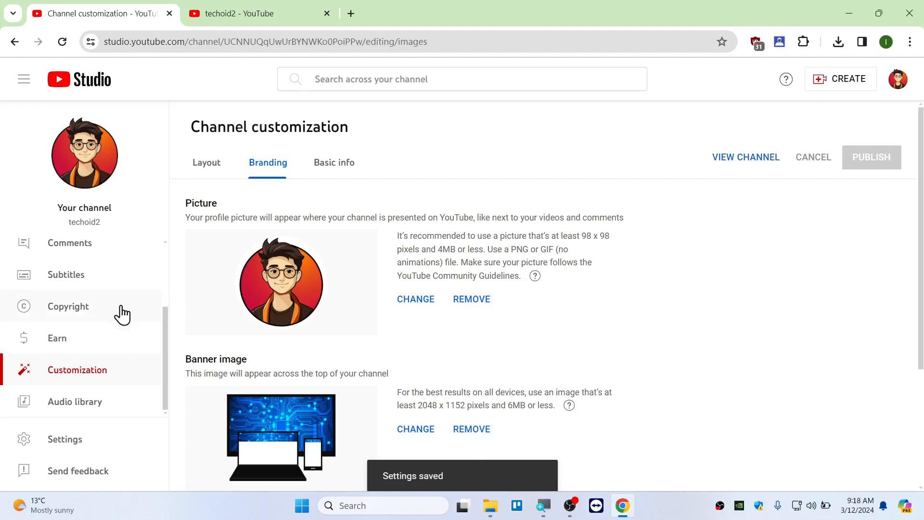
# Start a video upload for the channel and bring up the file chooser, dismissing it without selecting a file
pyautogui.scroll(3, 118, 323)
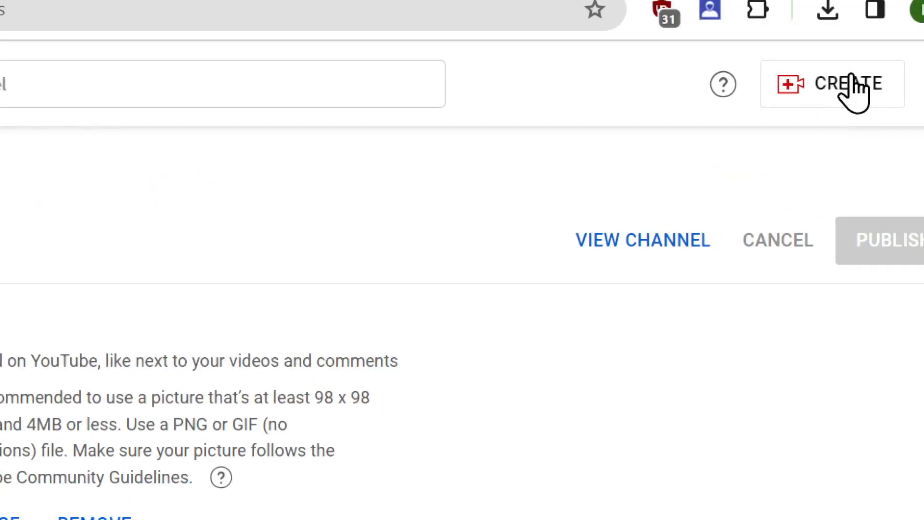
pyautogui.click(852, 83)
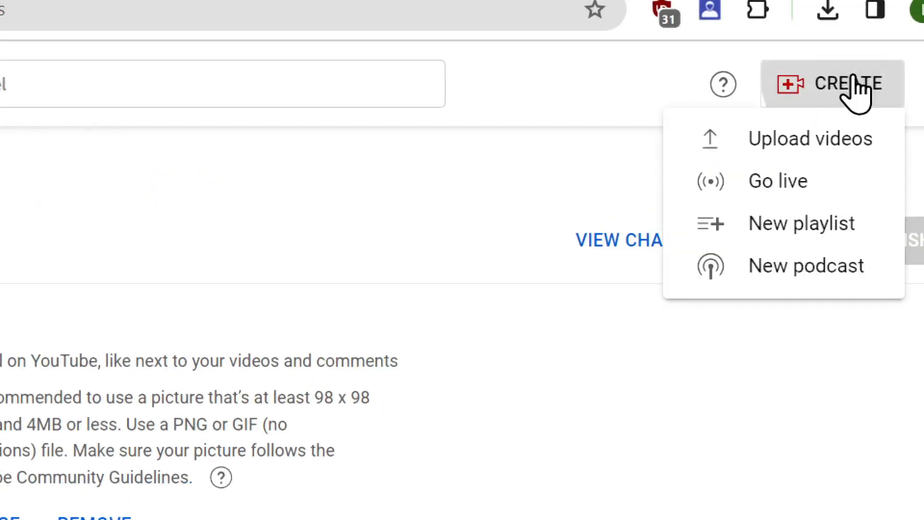
pyautogui.click(792, 138)
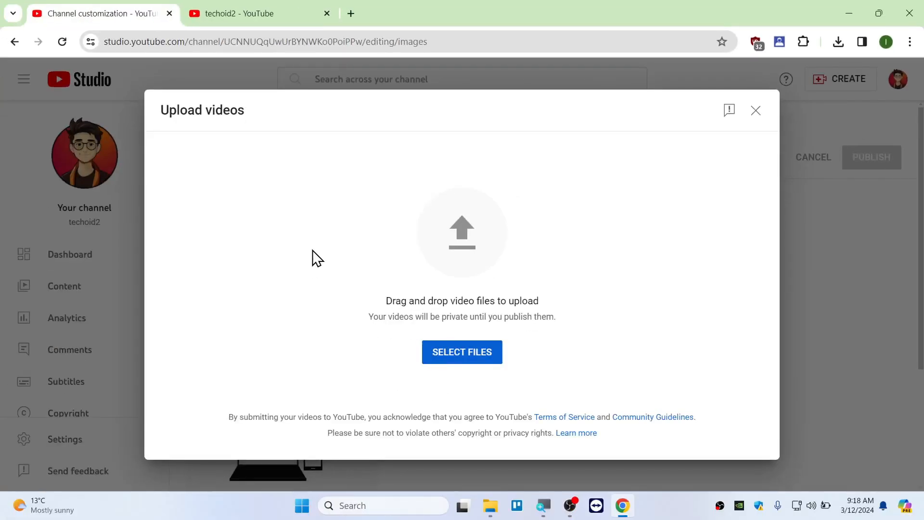
pyautogui.click(481, 364)
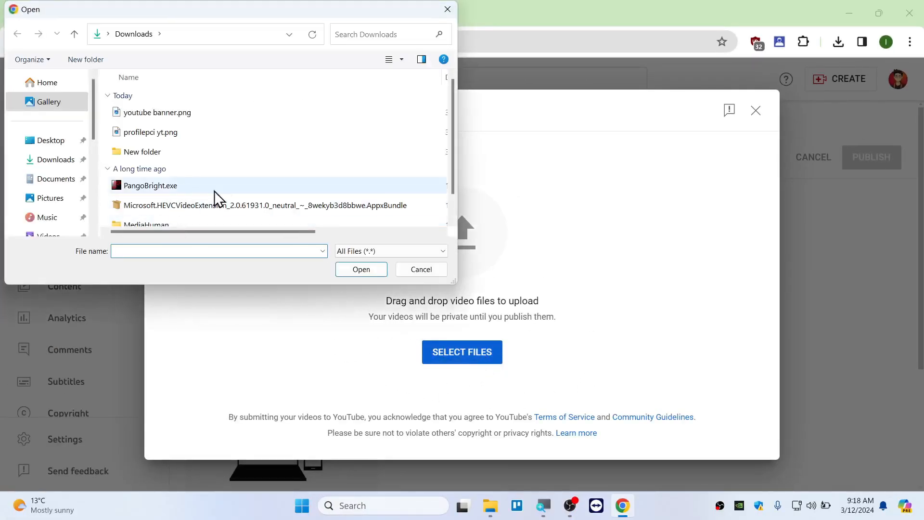
pyautogui.click(448, 10)
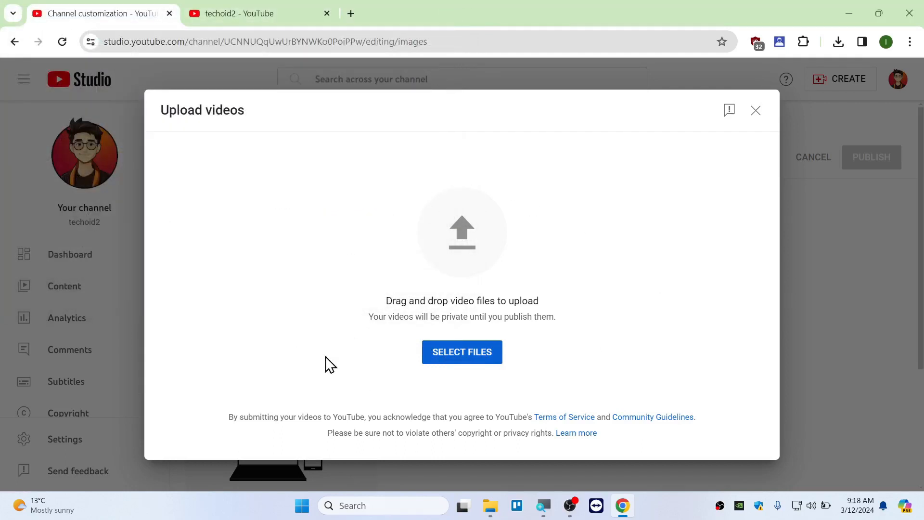